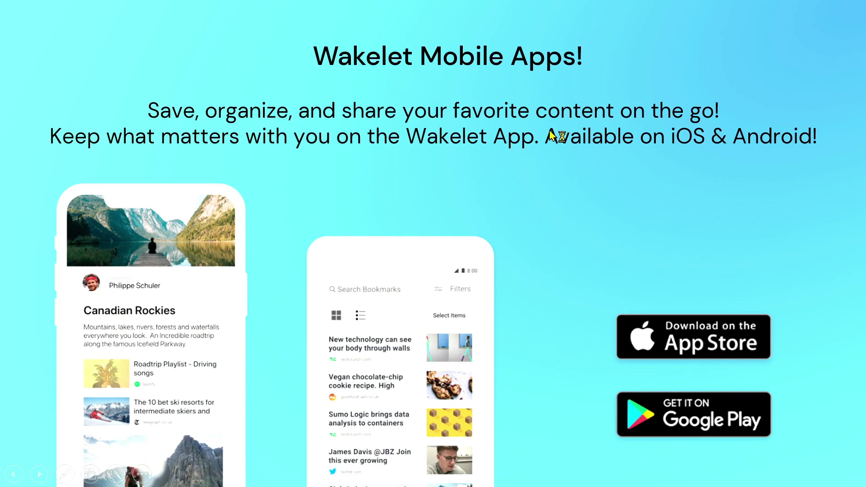
pyautogui.click(543, 414)
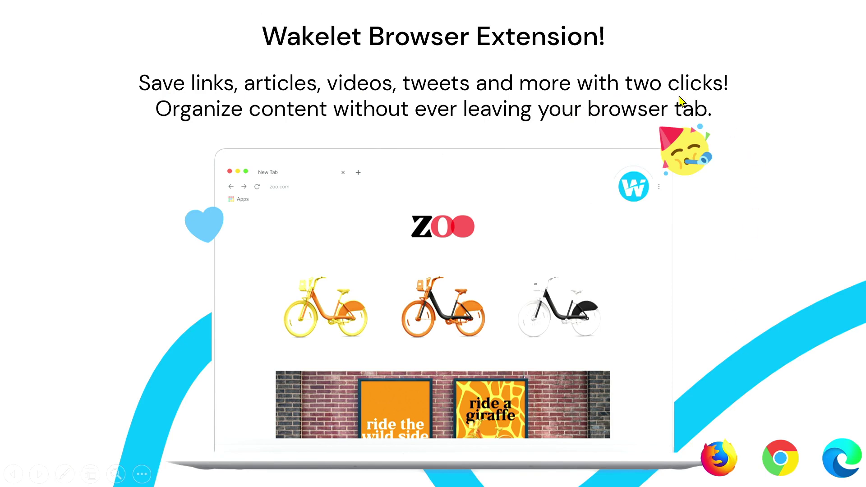
pyautogui.click(711, 286)
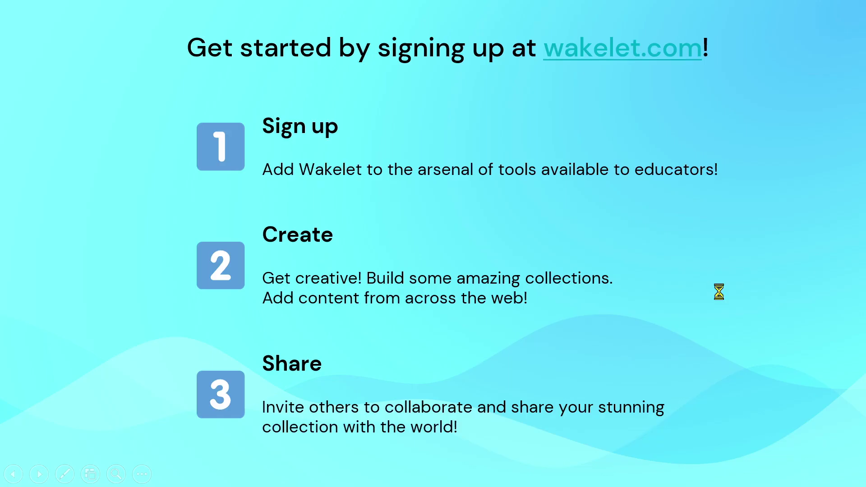
pyautogui.click(634, 314)
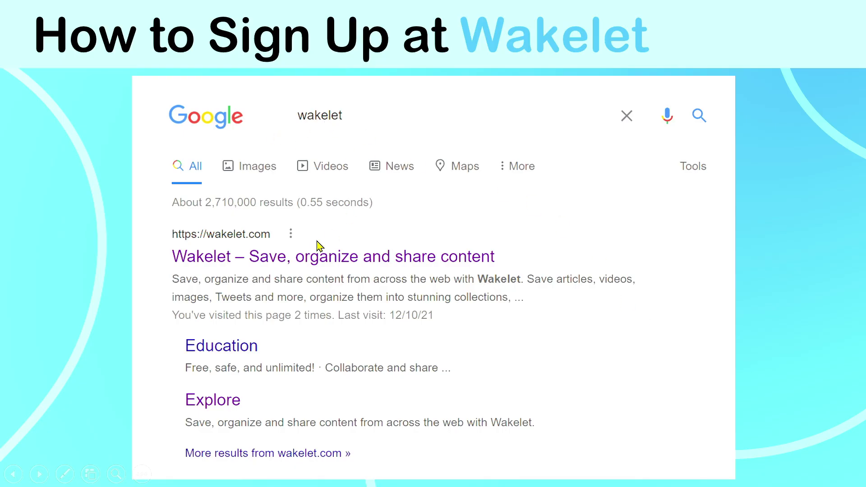
pyautogui.click(366, 262)
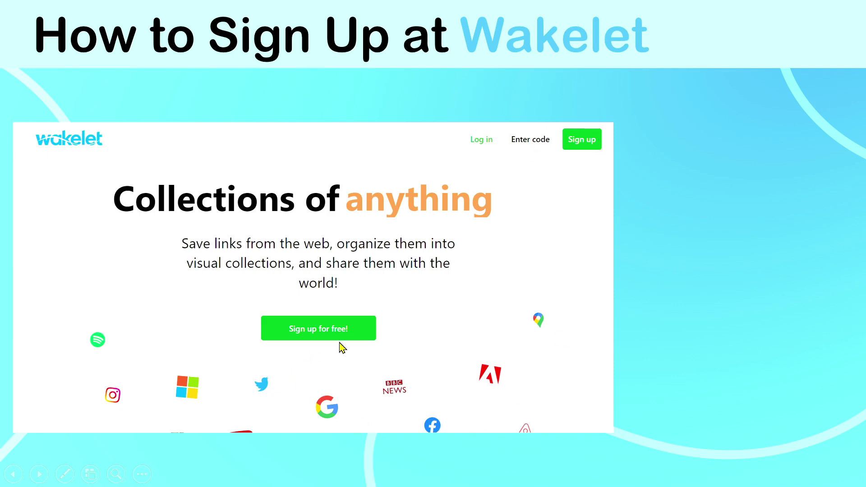
pyautogui.click(580, 297)
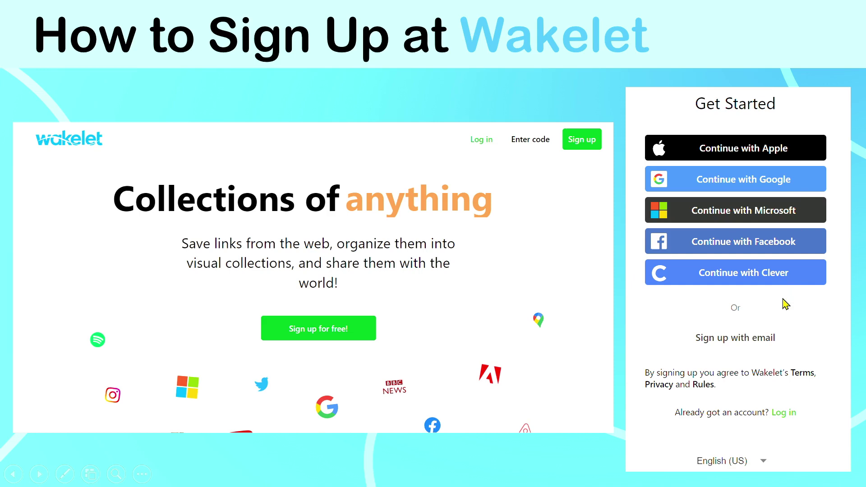
pyautogui.click(739, 353)
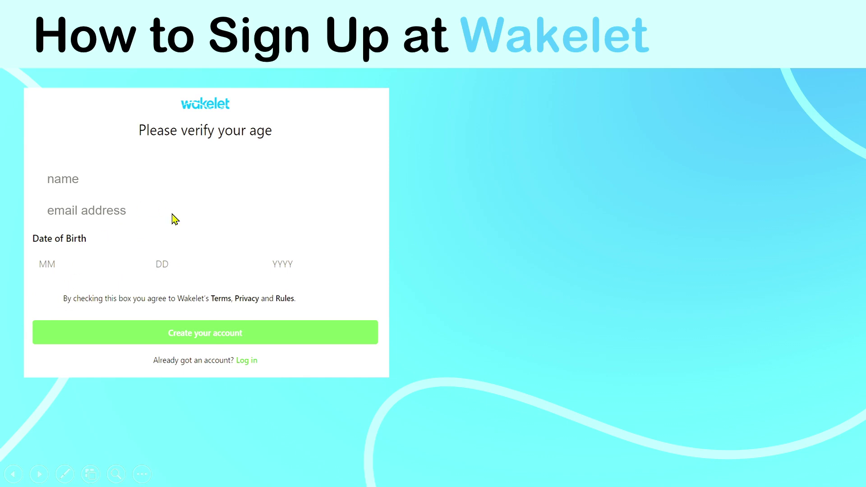
pyautogui.click(207, 338)
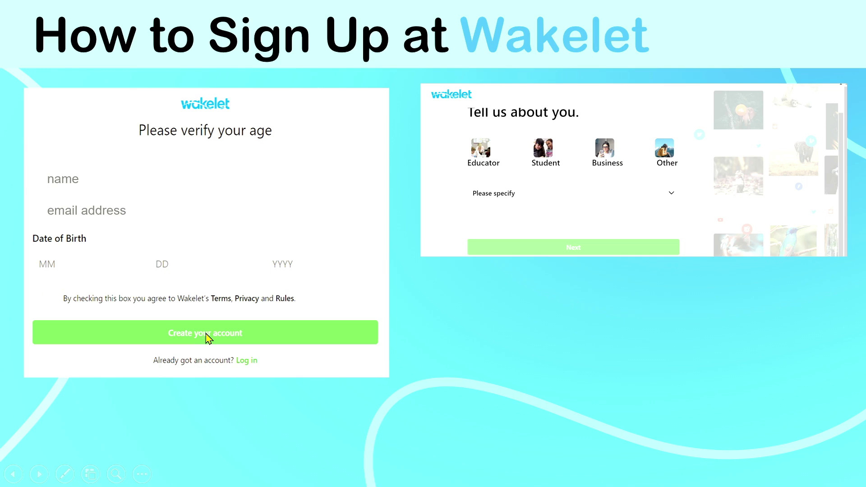
pyautogui.click(672, 205)
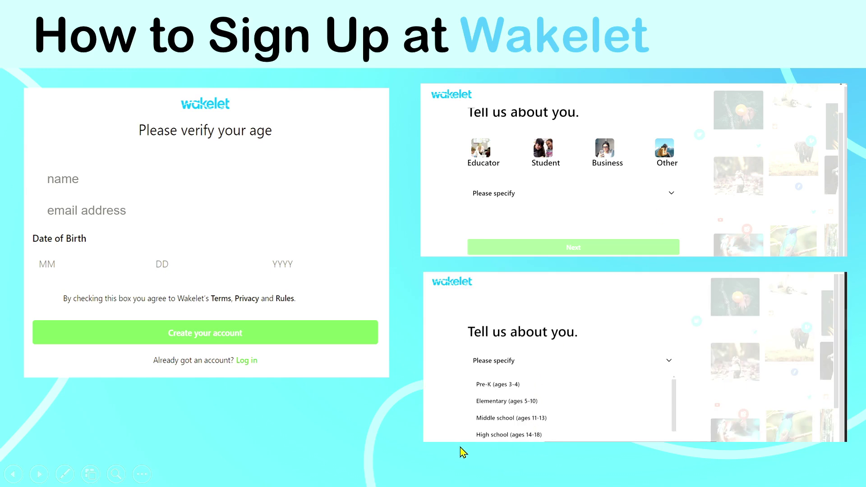
pyautogui.click(517, 441)
pyautogui.click(249, 410)
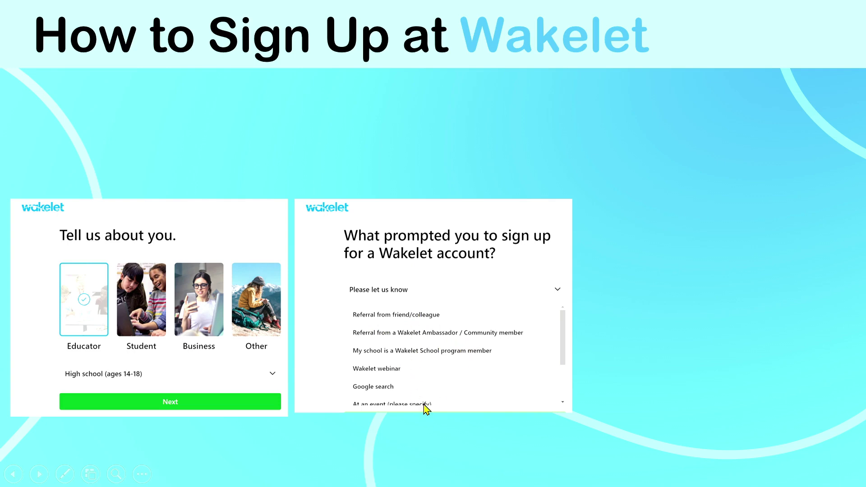
pyautogui.click(430, 343)
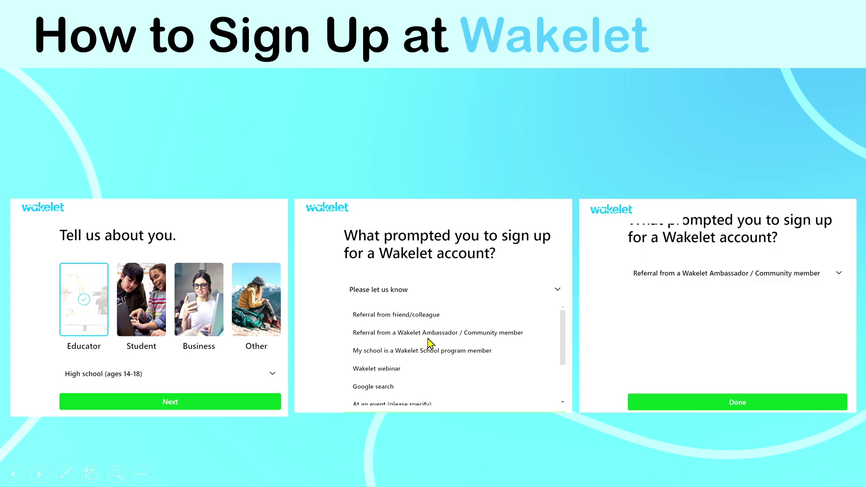
pyautogui.click(744, 405)
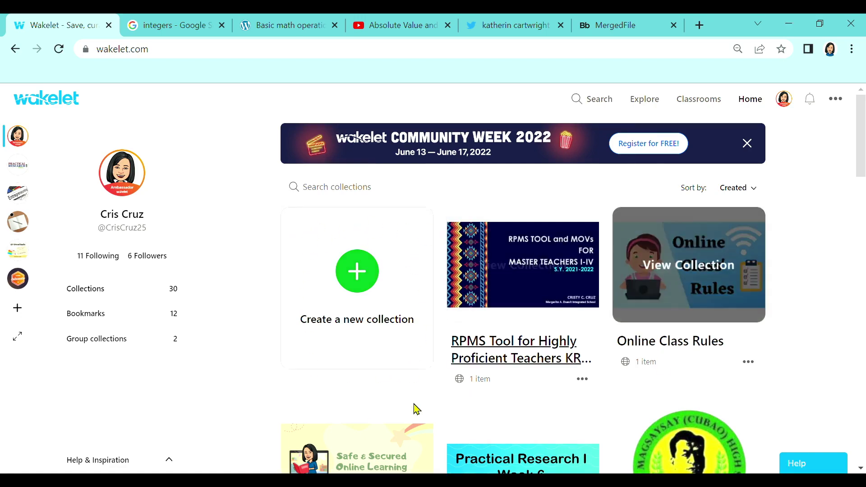
# Create a new collection from the home page and title it "Integers".
pyautogui.scroll(-5, 603, 449)
pyautogui.scroll(5, 624, 448)
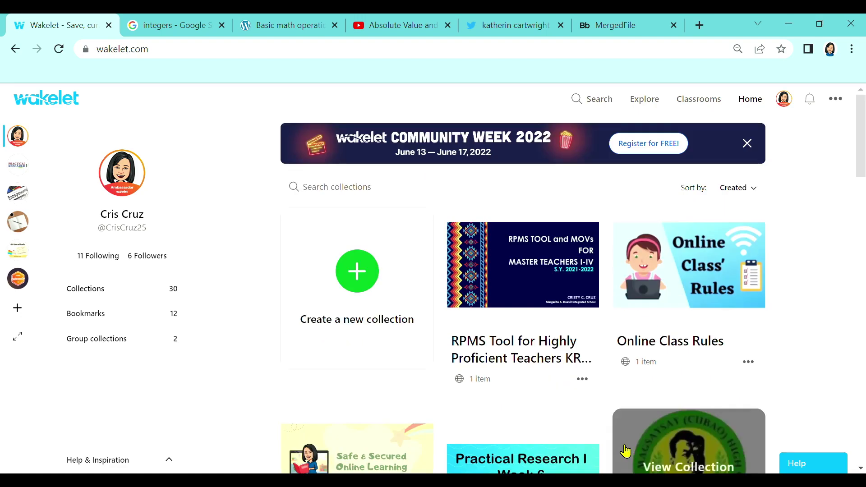
pyautogui.click(357, 272)
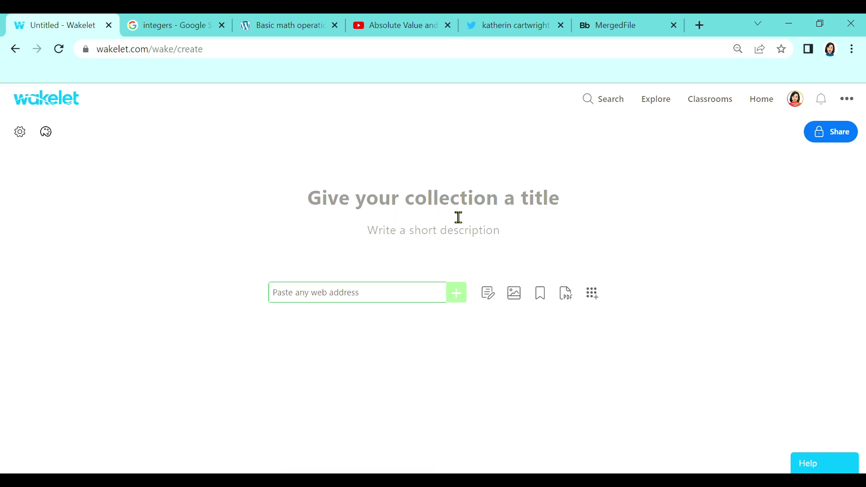
pyautogui.write('Integers')
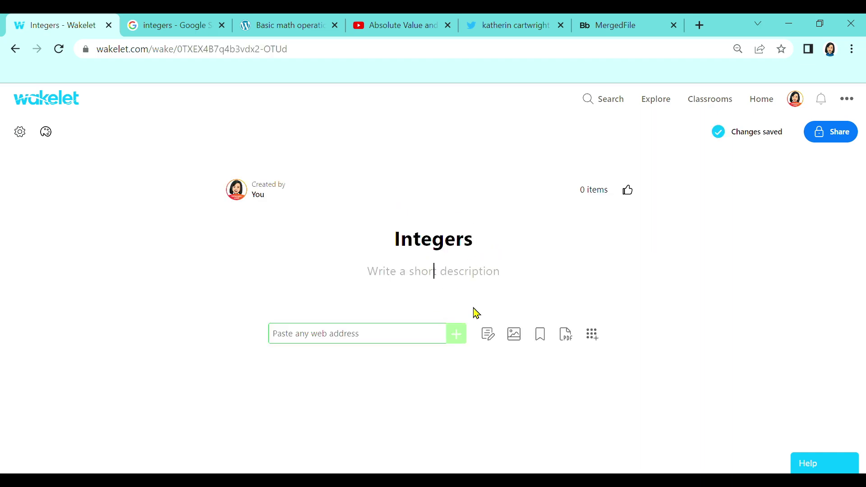
# Give the collection the short description "This collection will teach how to perform operations on integers.".
pyautogui.write('This co')
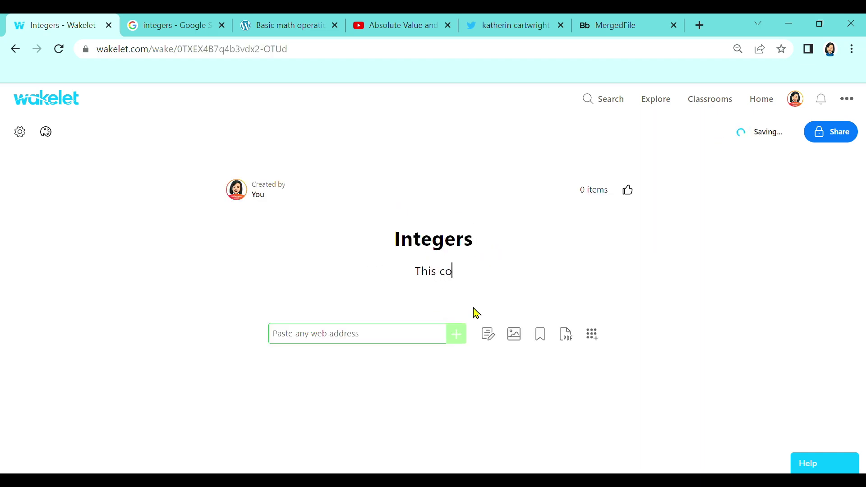
pyautogui.write('llection wi')
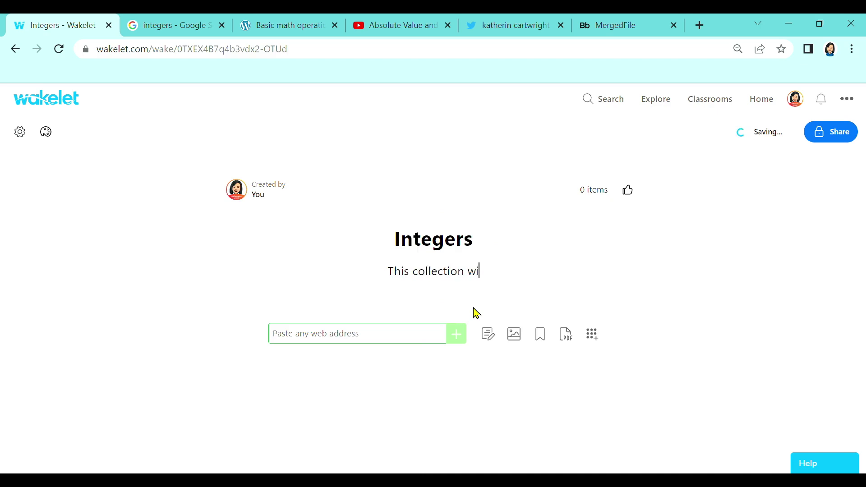
pyautogui.write('ll teach ')
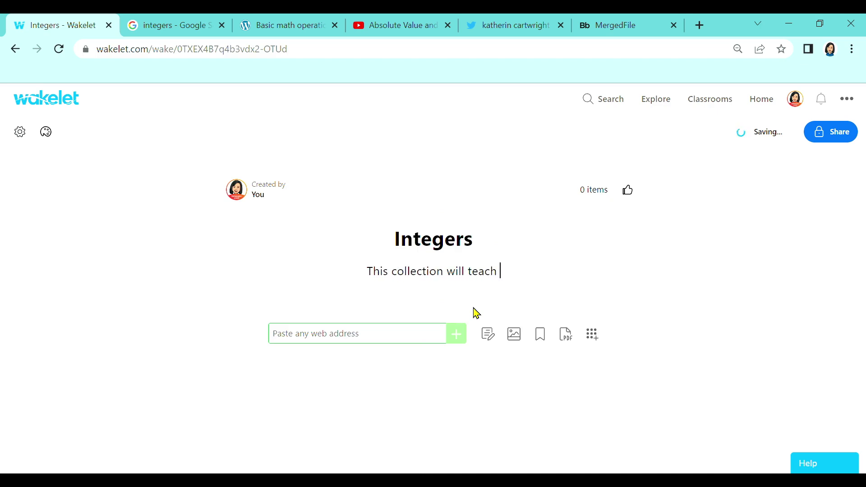
pyautogui.write('how to ')
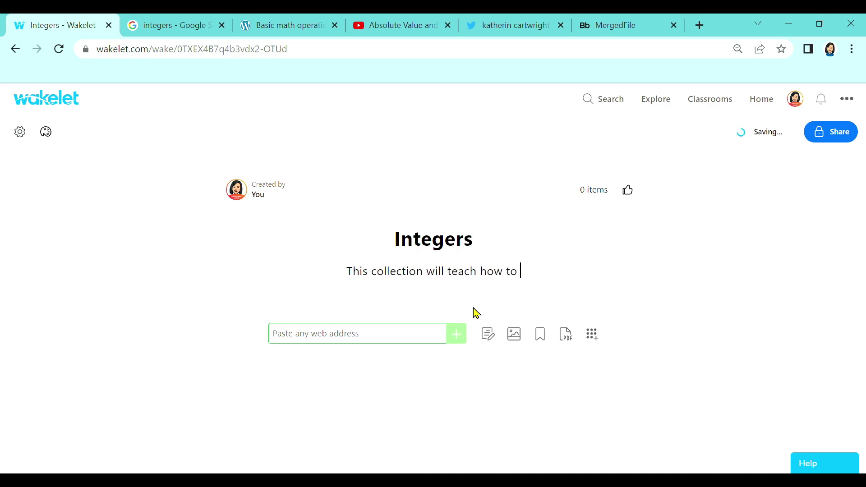
pyautogui.write('perform op')
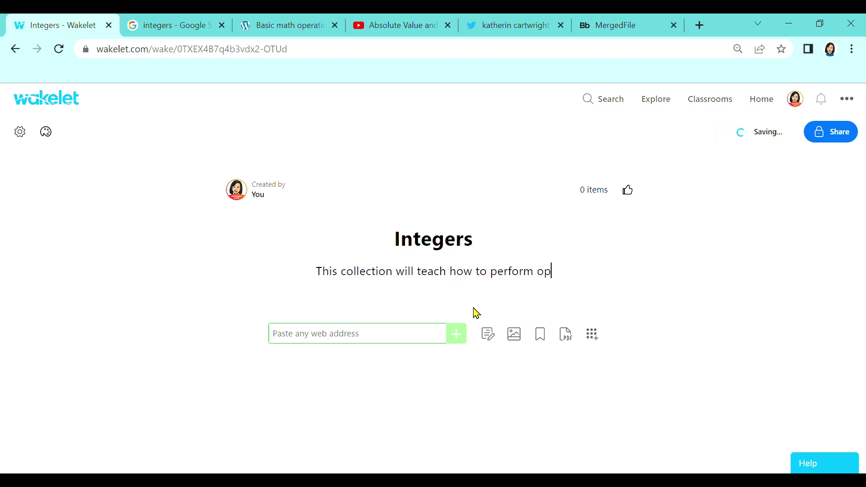
pyautogui.write('erations on ')
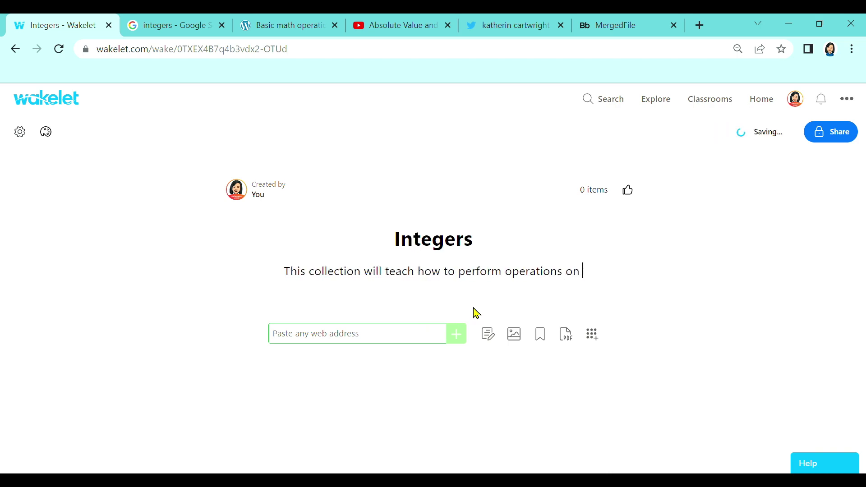
pyautogui.write('integers')
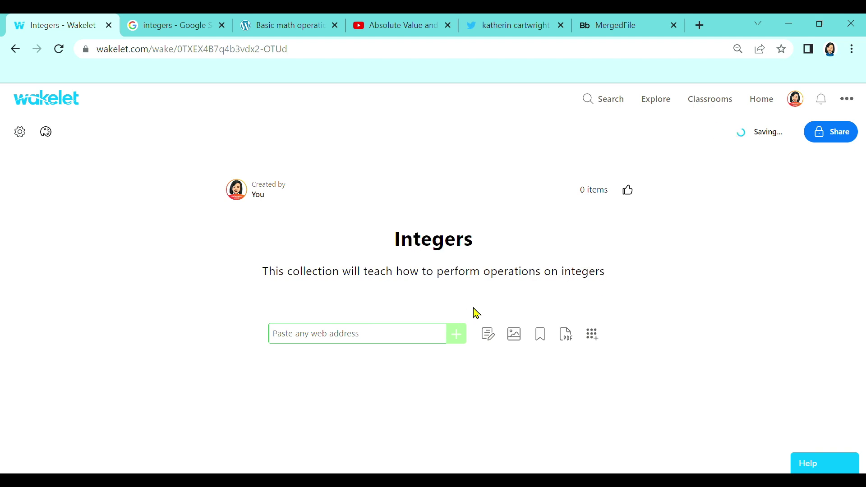
pyautogui.write('.')
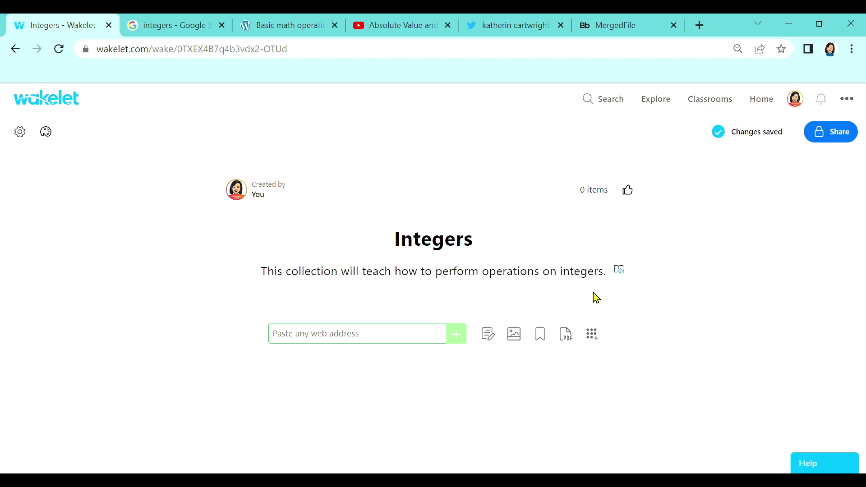
# Search GIPHY for "math" and add the "MATHEMATICAL" cartoon GIF as the collection's cover image, using the Full image layout.
pyautogui.click(47, 132)
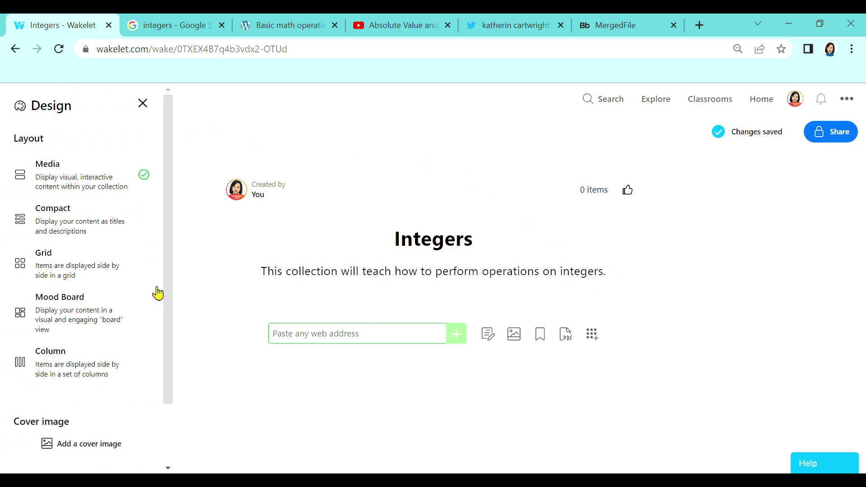
pyautogui.scroll(-2, 92, 407)
pyautogui.click(86, 376)
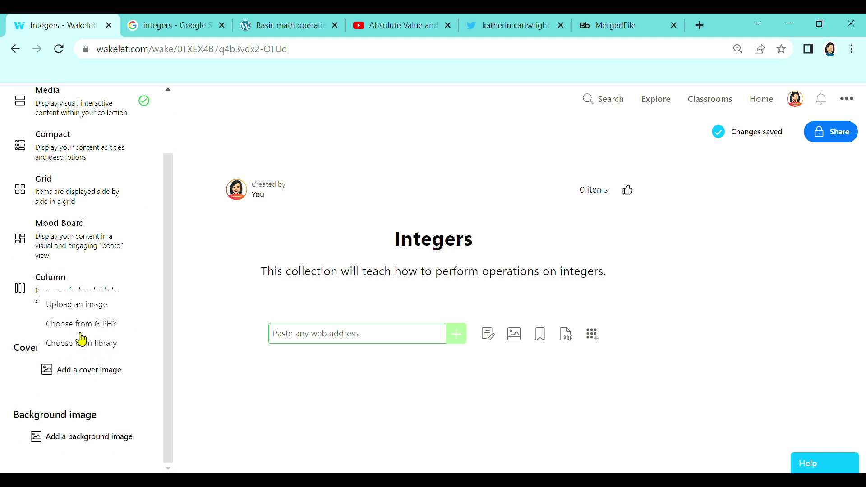
pyautogui.click(96, 329)
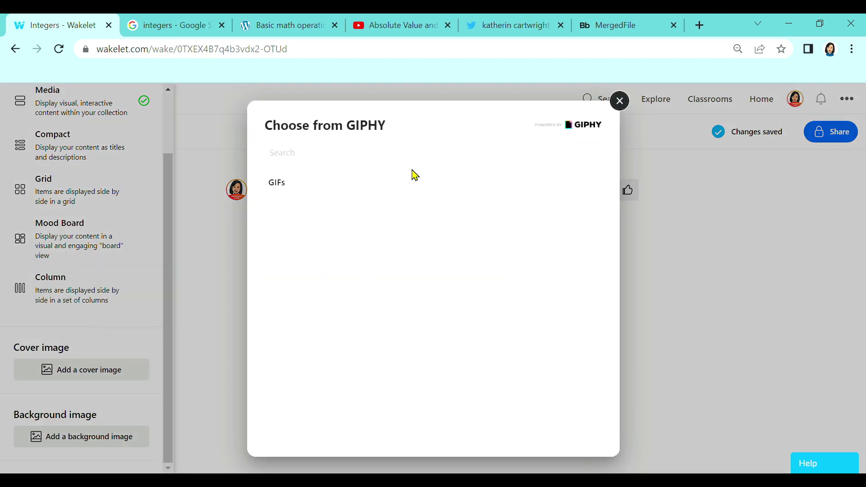
pyautogui.write('math')
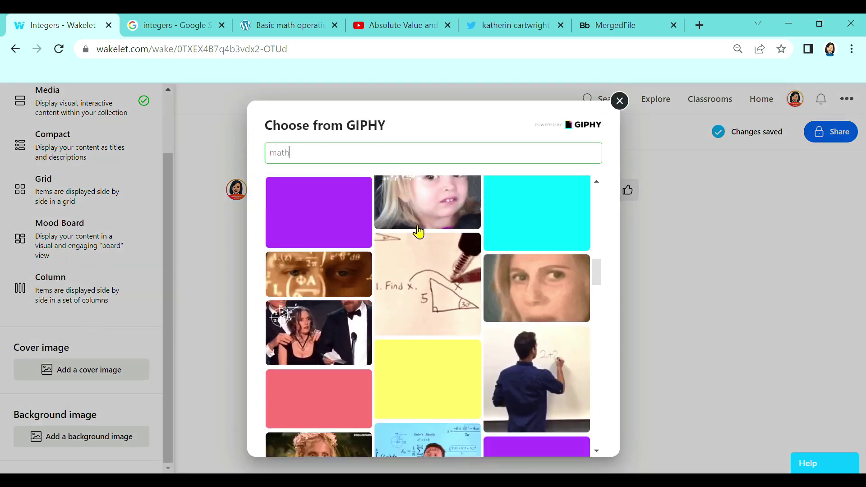
pyautogui.scroll(-10, 438, 231)
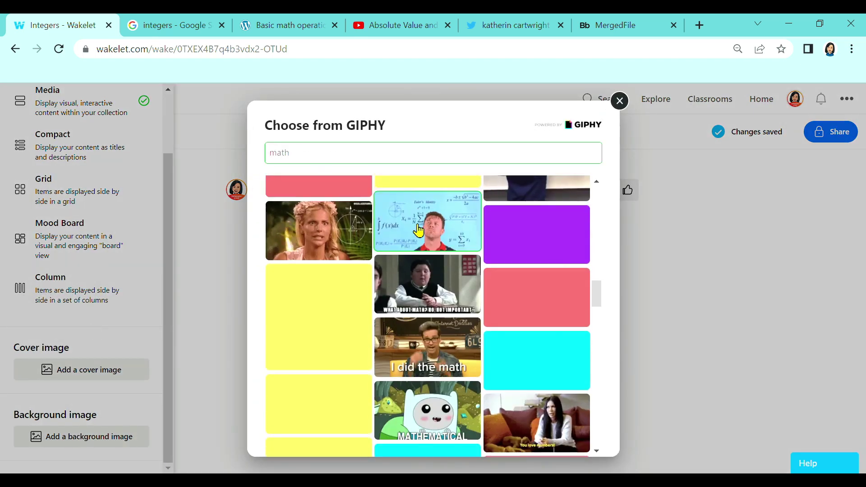
pyautogui.click(436, 228)
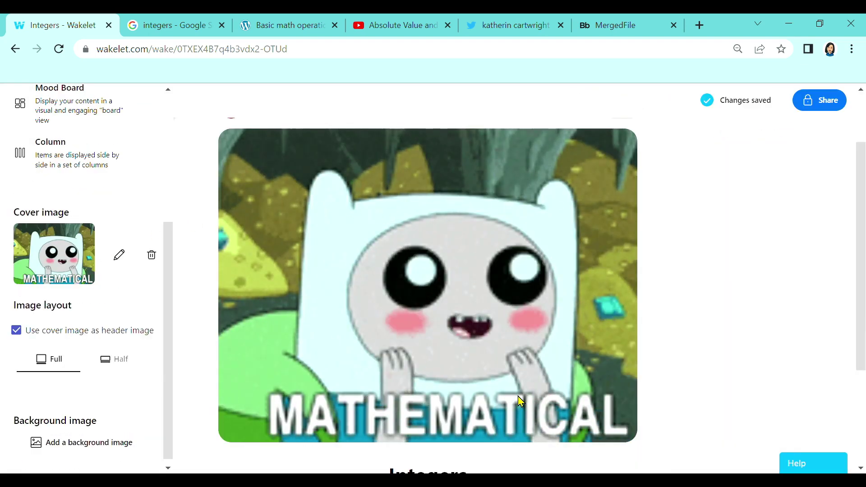
pyautogui.click(127, 368)
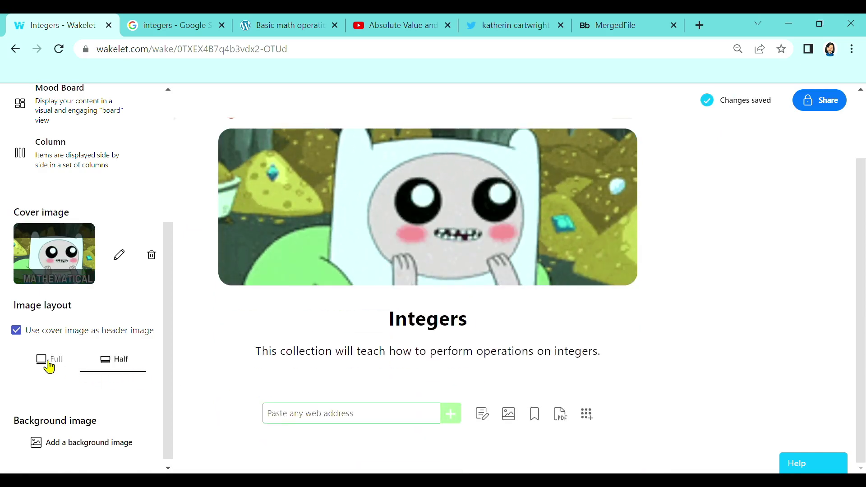
pyautogui.click(50, 366)
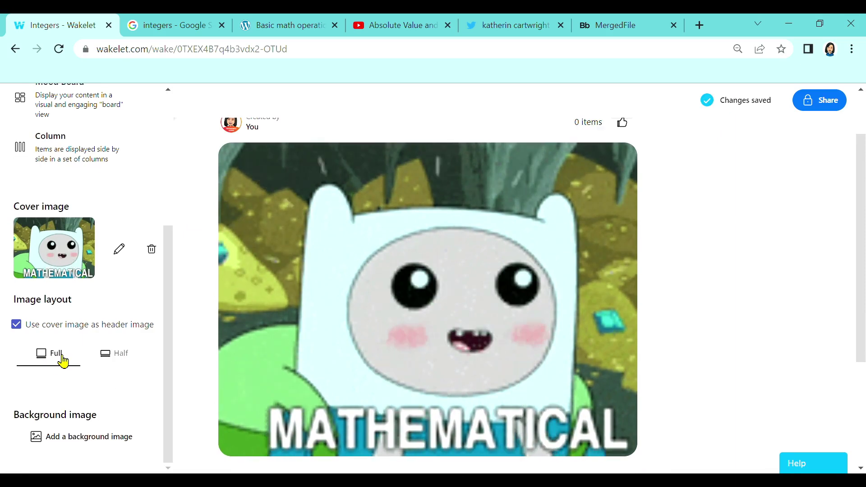
# Search the Unsplash photo library for "math" and set the sheep at the green chalkboard as the collection's background image.
pyautogui.click(89, 445)
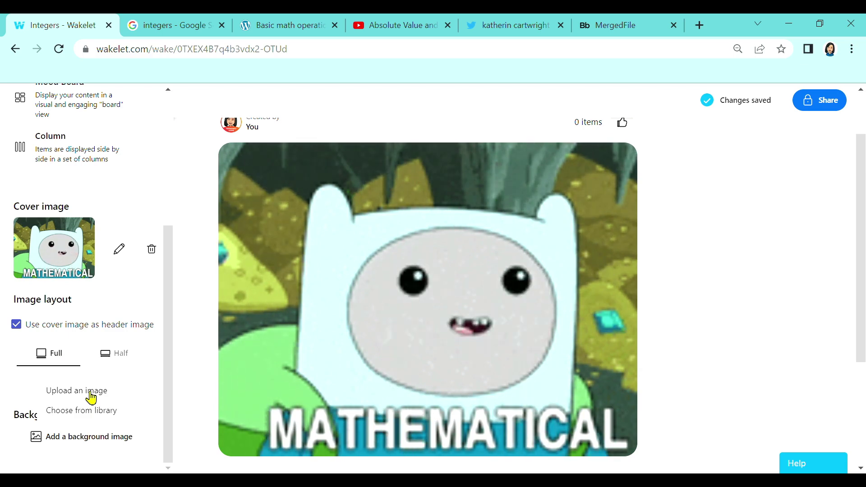
pyautogui.click(100, 418)
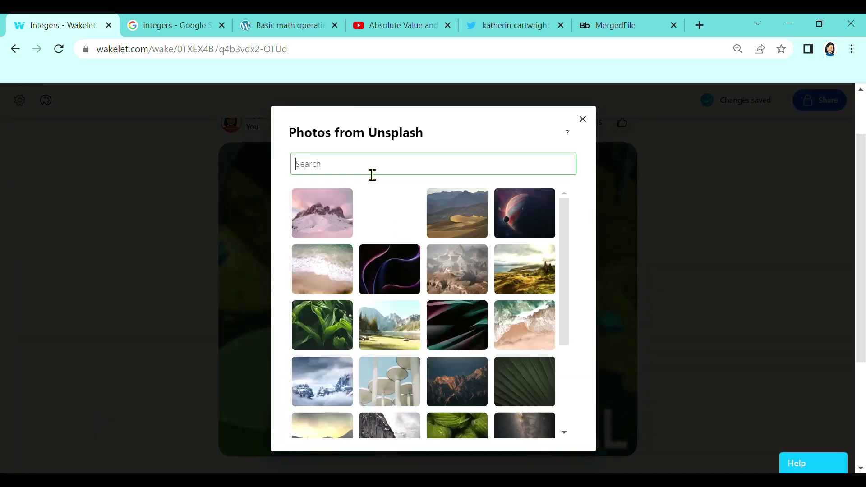
pyautogui.write('math')
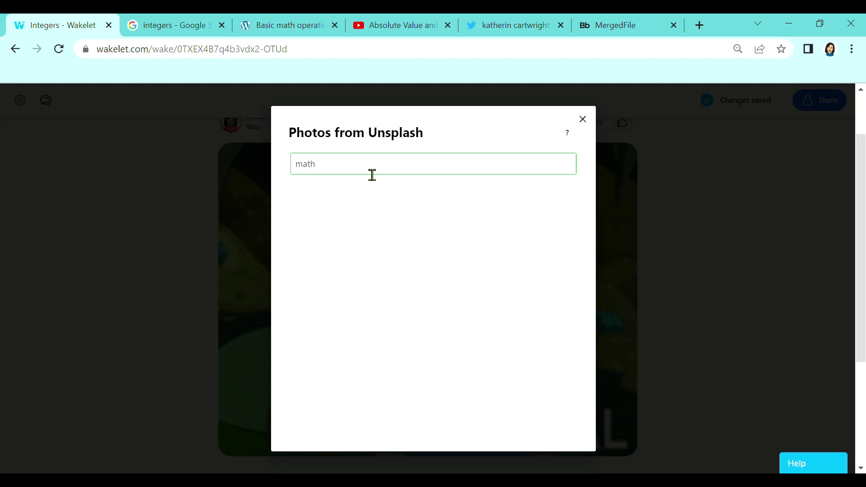
pyautogui.scroll(-5, 442, 387)
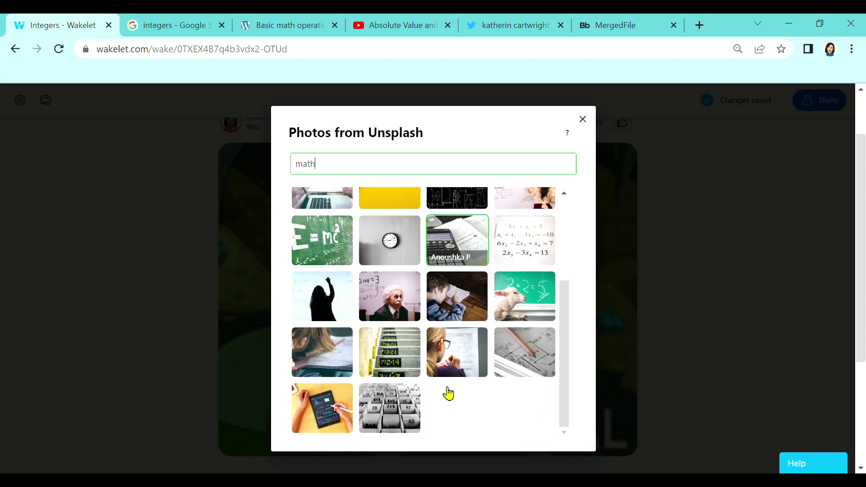
pyautogui.click(544, 300)
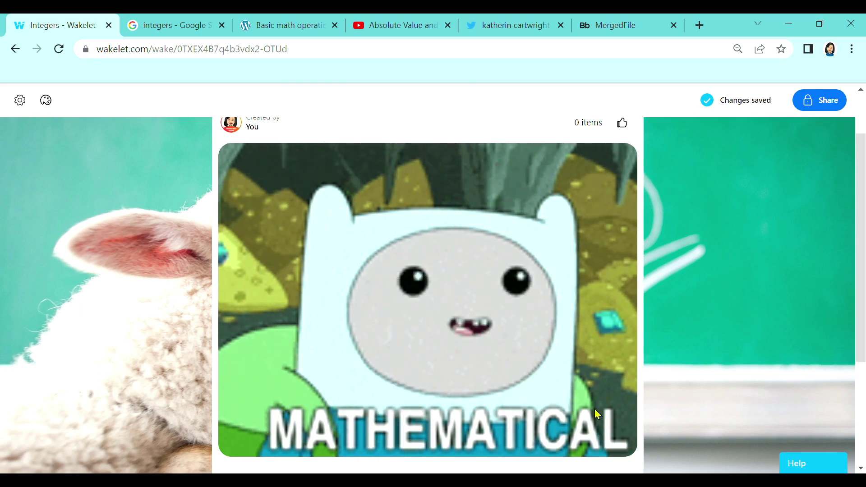
# Add a text item to the collection reading "Let us recall the definition of integer.".
pyautogui.scroll(-4, 485, 316)
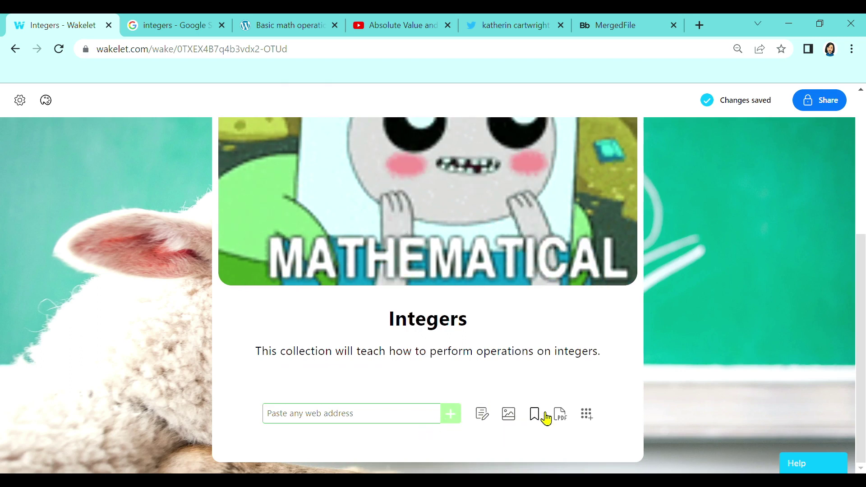
pyautogui.click(599, 418)
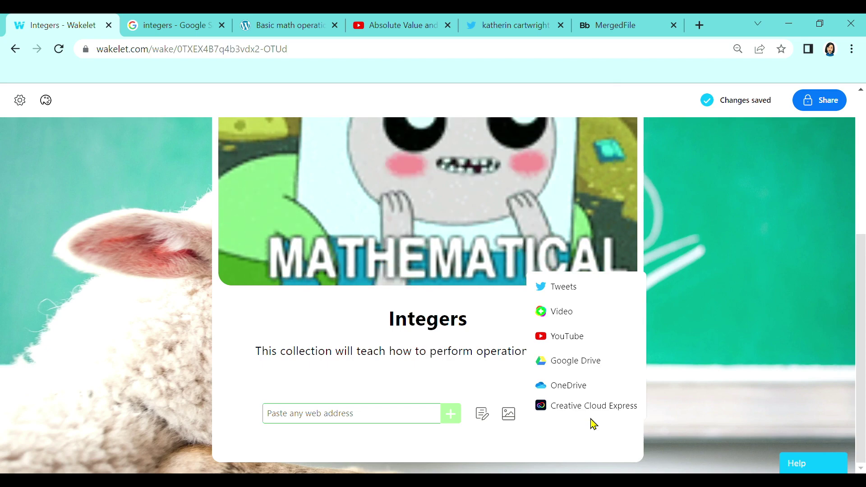
pyautogui.click(486, 417)
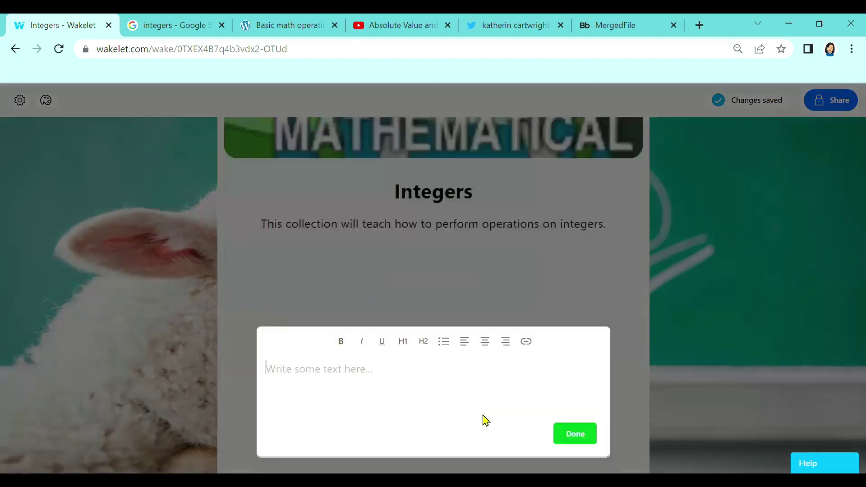
pyautogui.write('Let')
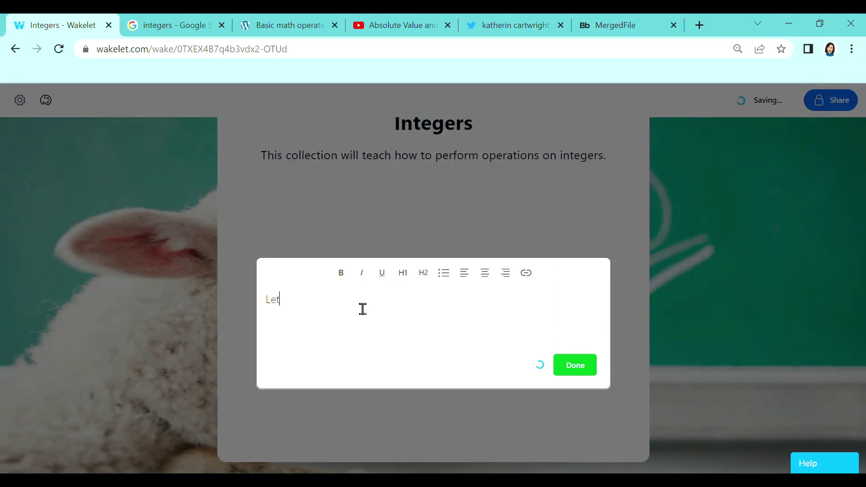
pyautogui.write(' us recall the definition')
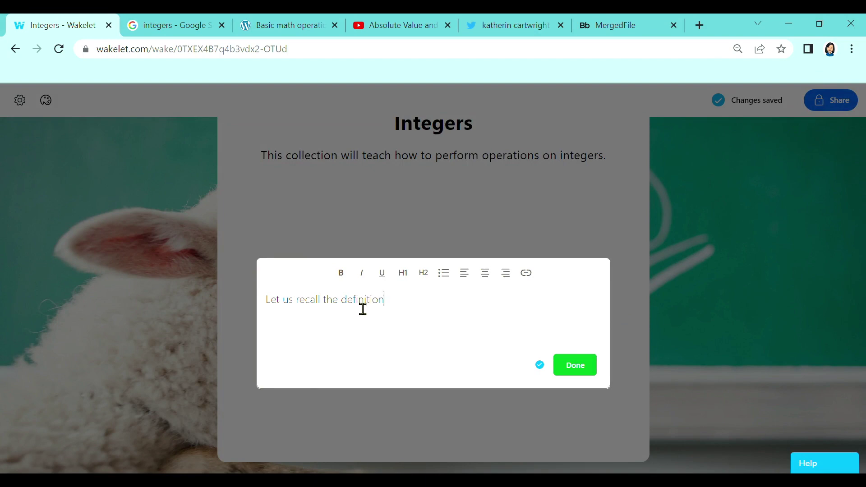
pyautogui.write(' of integer')
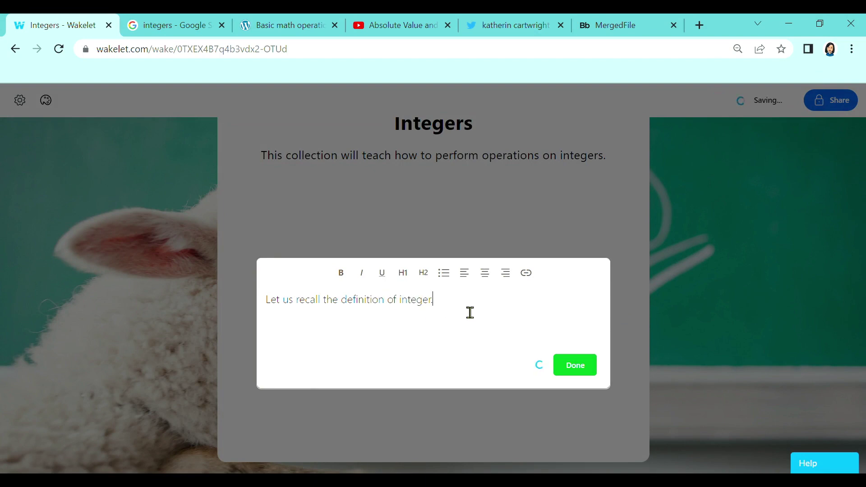
# Format the whole sentence as bold, italic, underlined, H2 and left-aligned, and finish the text item.
pyautogui.moveTo(467, 311); pyautogui.dragTo(248, 303)
pyautogui.click(339, 277)
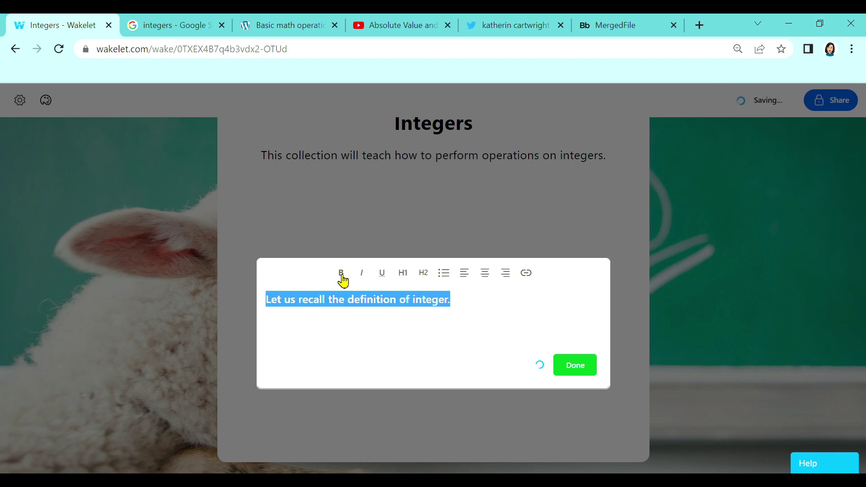
pyautogui.click(368, 281)
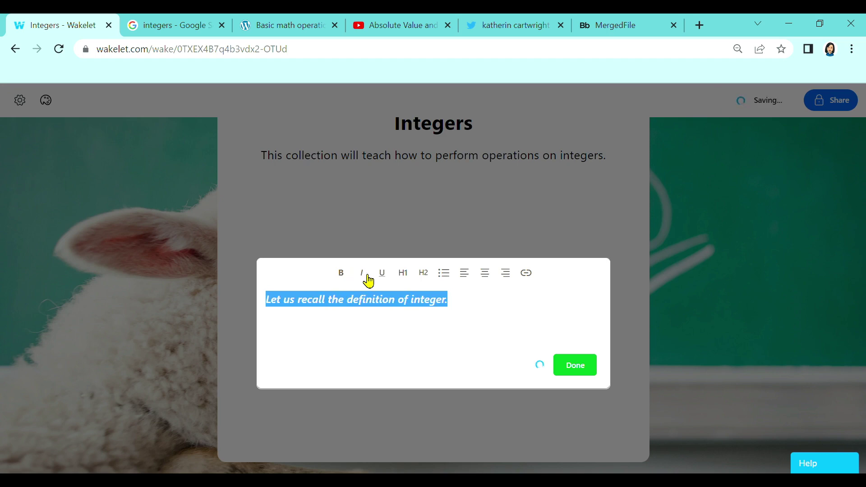
pyautogui.click(383, 277)
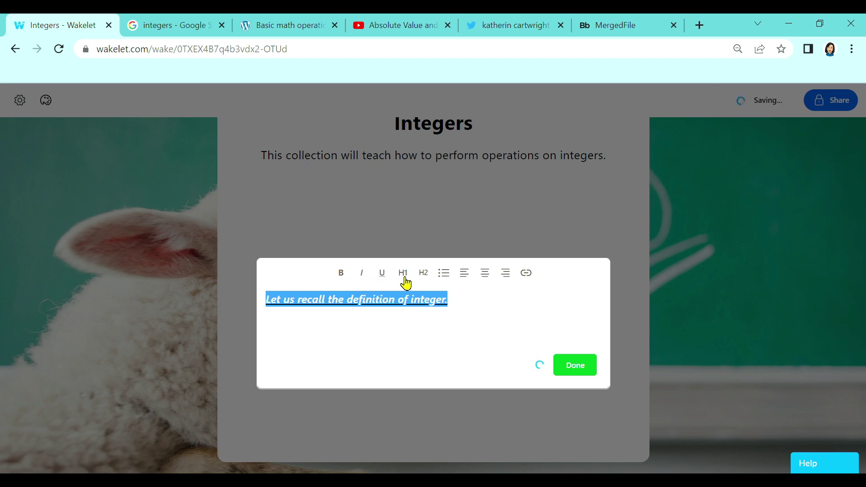
pyautogui.click(405, 280)
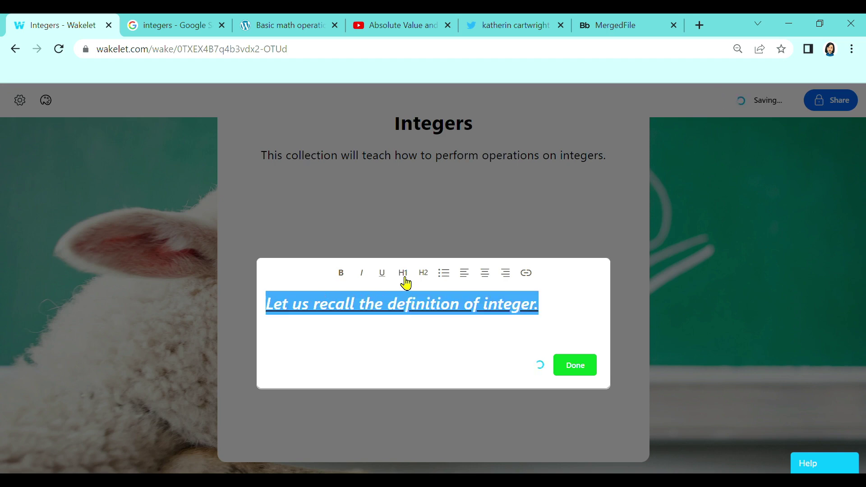
pyautogui.click(428, 279)
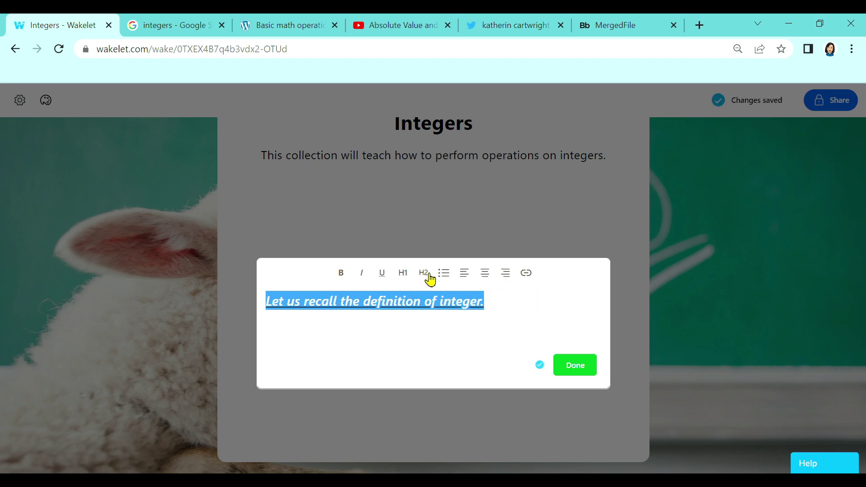
pyautogui.click(492, 279)
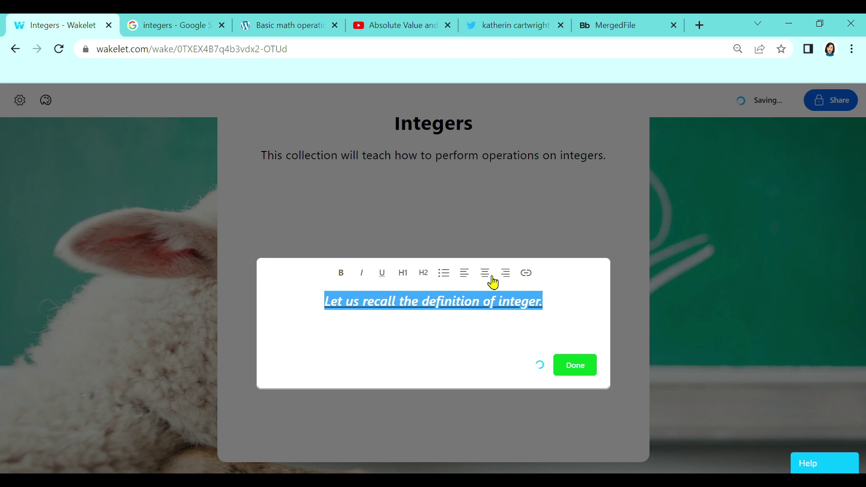
pyautogui.click(515, 283)
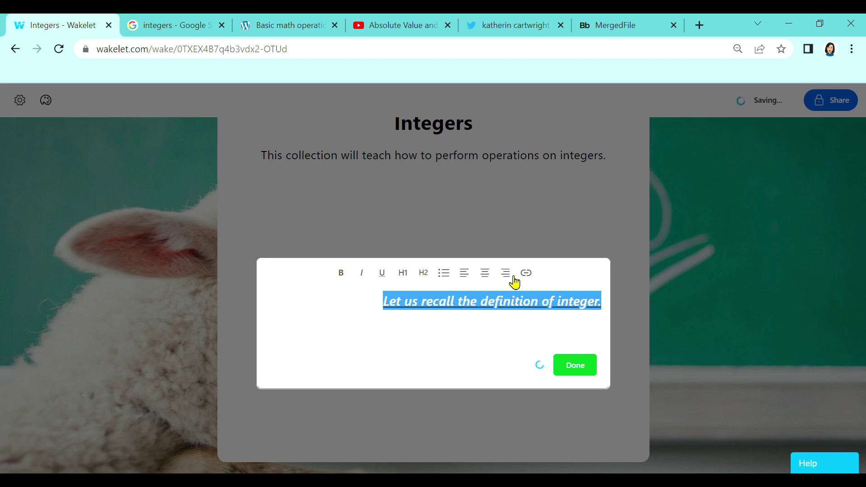
pyautogui.click(468, 279)
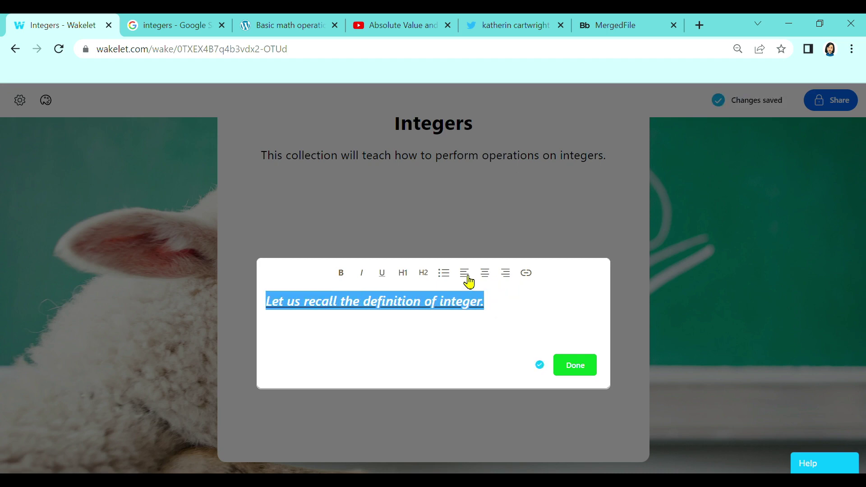
pyautogui.click(575, 365)
# Insert a second text item below the first, reading "An integer is a number without a decimal or fractional part.".
pyautogui.scroll(-3, 472, 411)
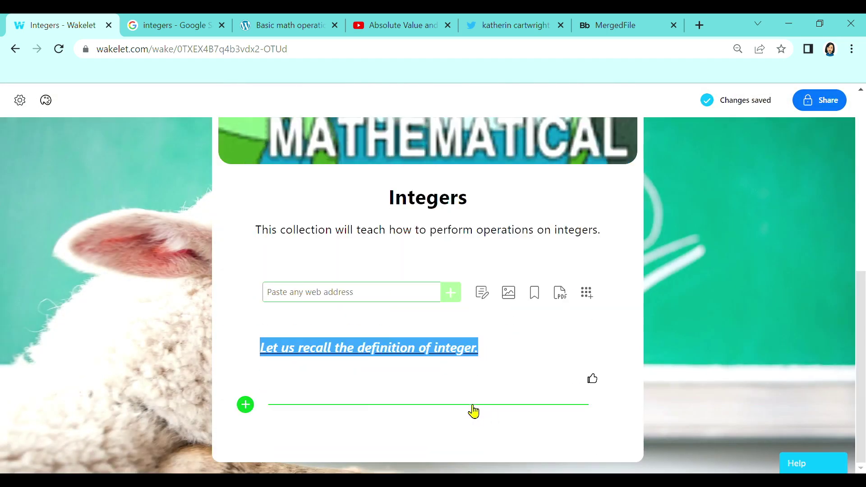
pyautogui.click(381, 410)
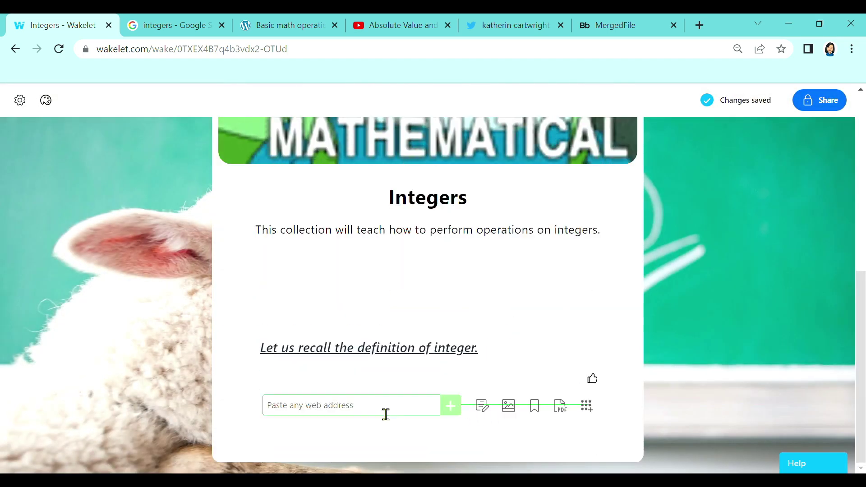
pyautogui.click(484, 410)
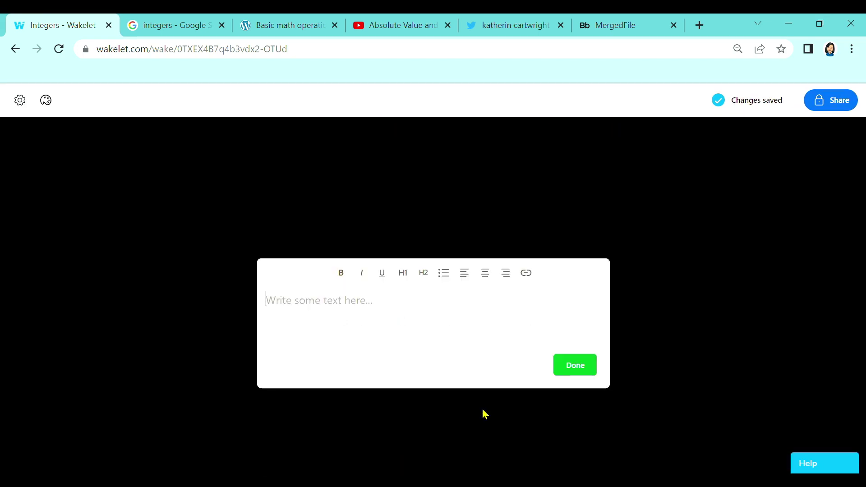
pyautogui.write('An integer')
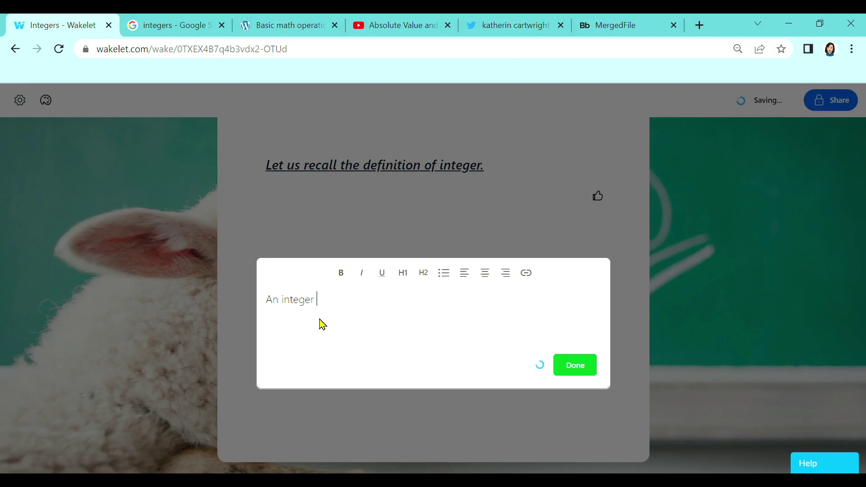
pyautogui.write(' is a number')
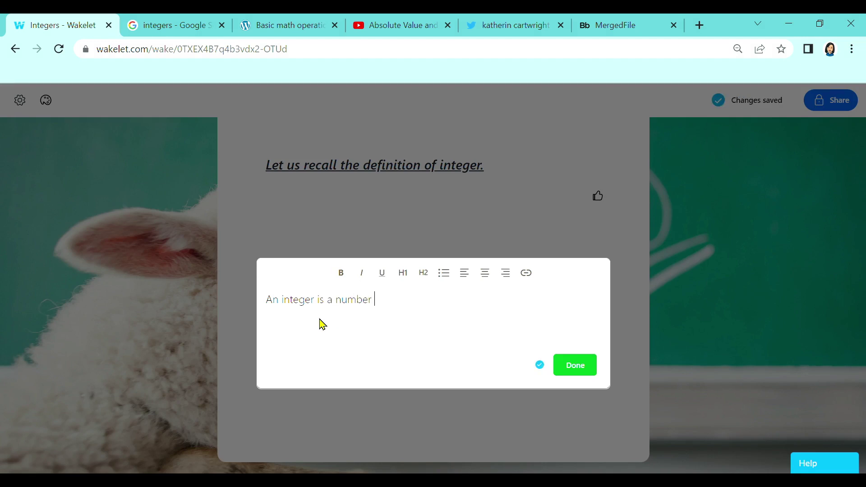
pyautogui.write(' without a')
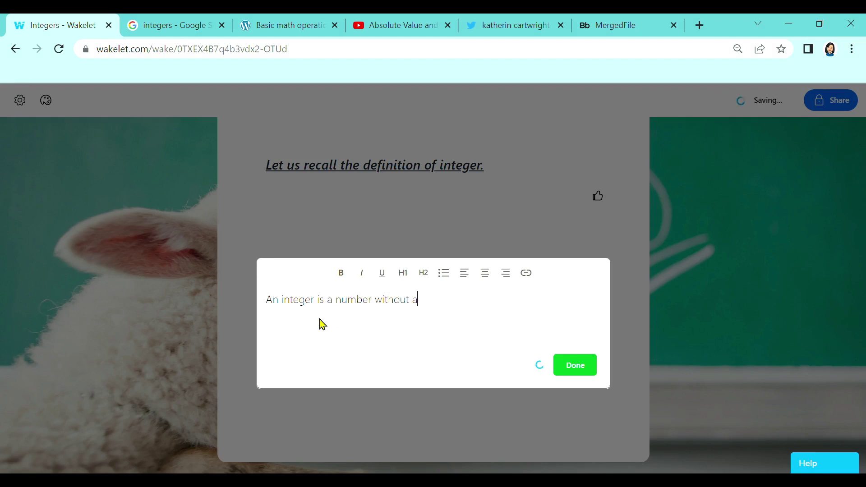
pyautogui.write(' decimal o')
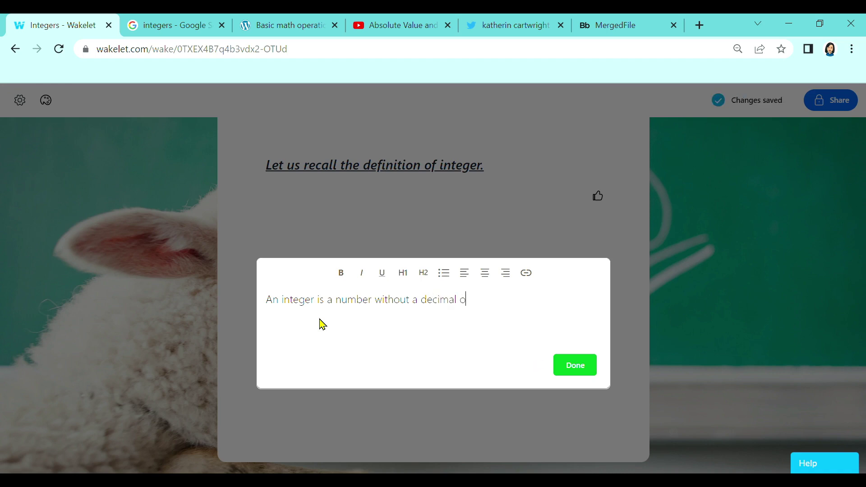
pyautogui.write('r fractional part.')
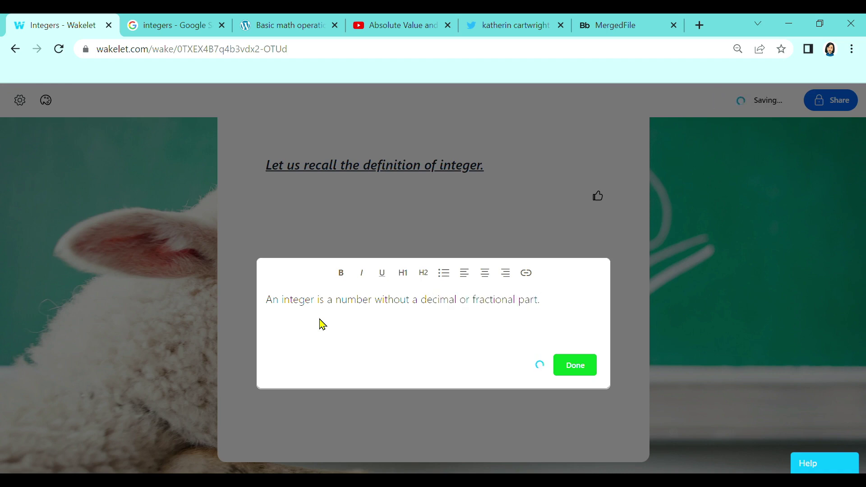
# Append the sentence "It is a union of three subsets: a set of positive numbers, a set of negative numbers, and a set containing a single number, zero.".
pyautogui.write(' It is a union of three sub')
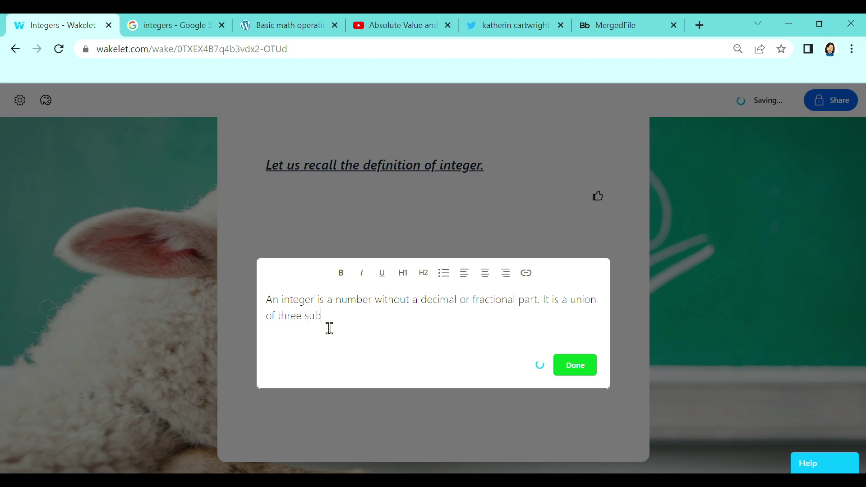
pyautogui.write('sets:')
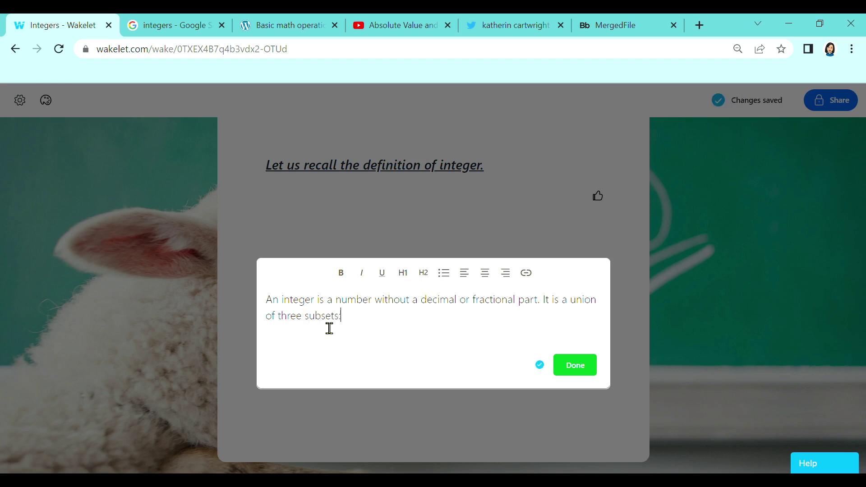
pyautogui.write(' a set o')
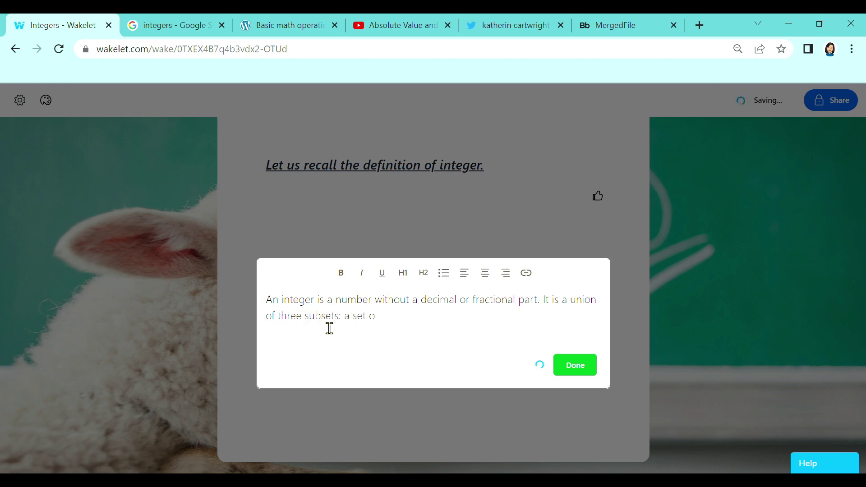
pyautogui.write('f positive numbers, a set of ')
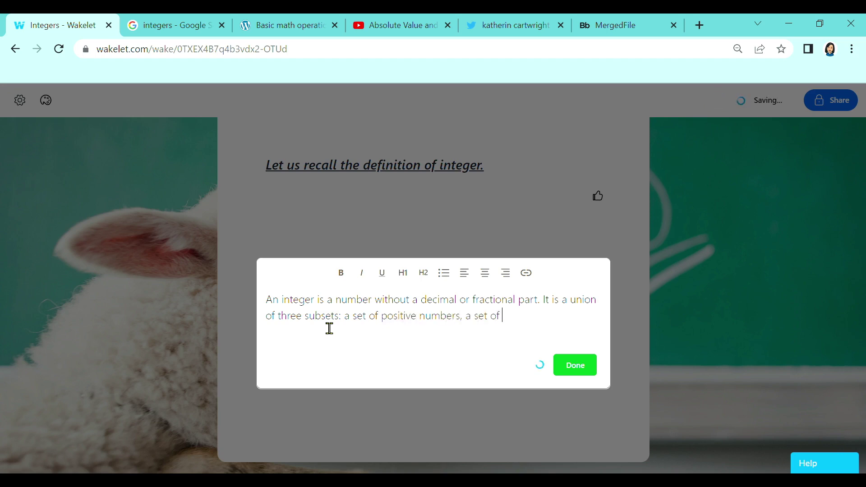
pyautogui.write('negative ')
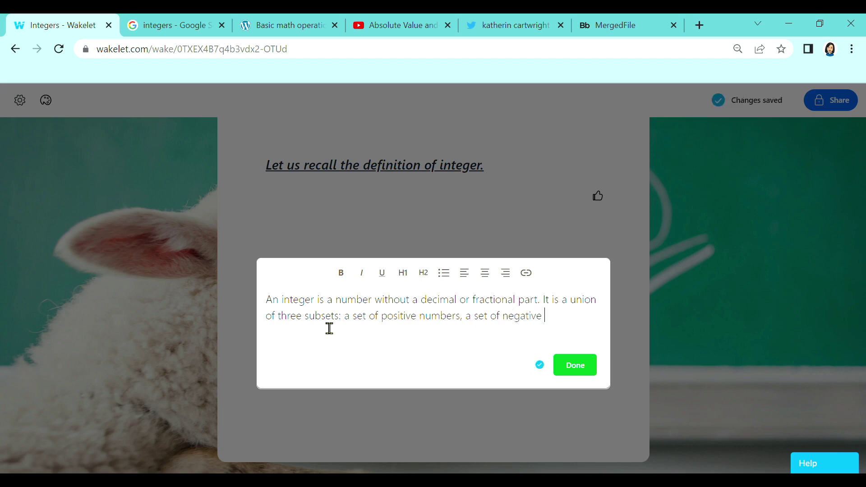
pyautogui.write('numbers,')
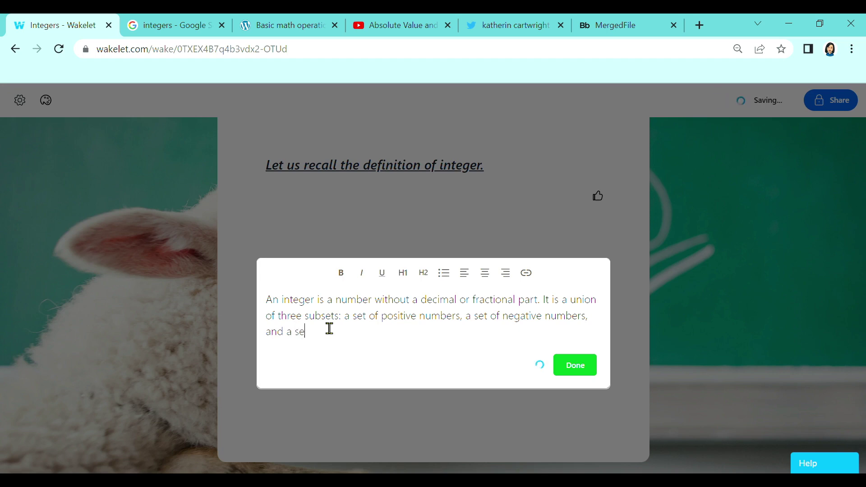
pyautogui.write(' and a set containing a single number, zero.')
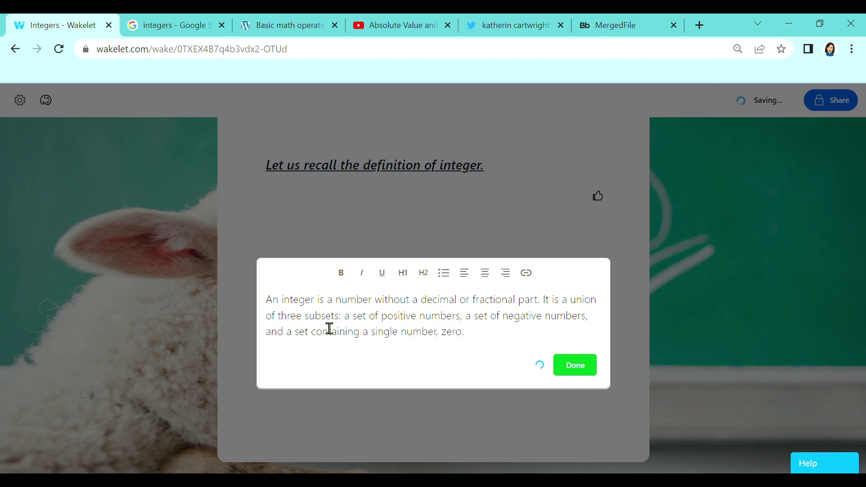
# Format the whole integer definition as bold, centered H1 text and finish the text item.
pyautogui.moveTo(485, 344); pyautogui.dragTo(251, 305)
pyautogui.click(343, 275)
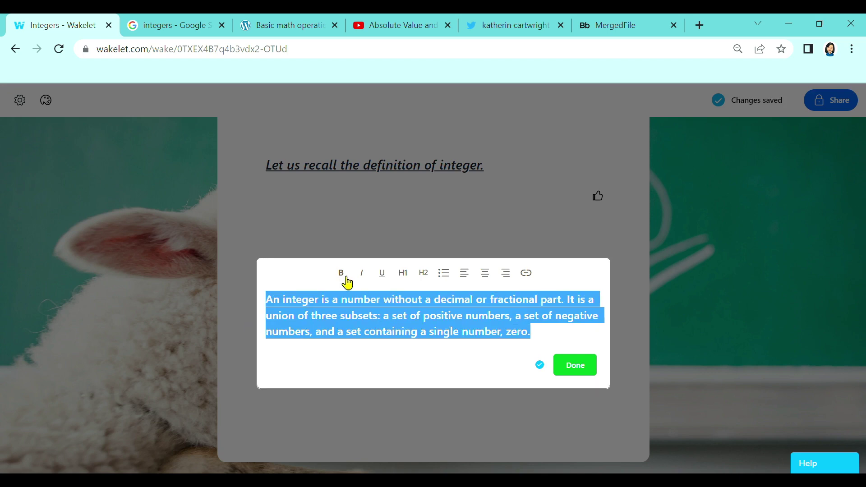
pyautogui.click(485, 279)
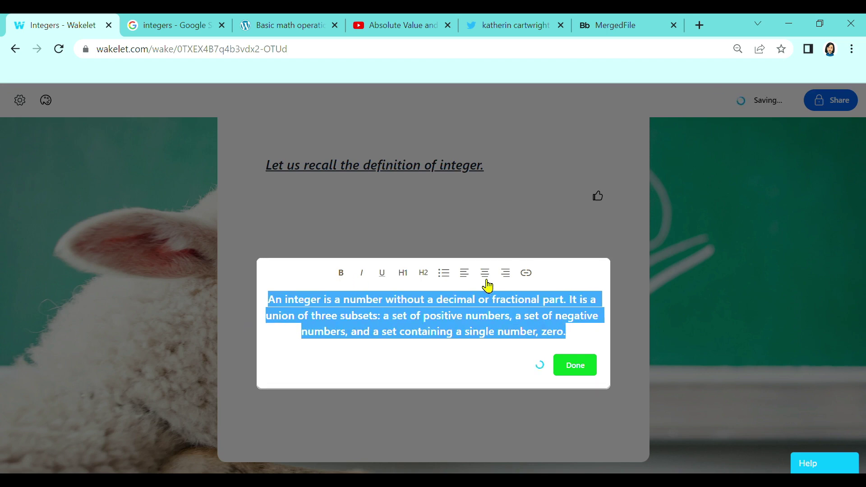
pyautogui.click(408, 278)
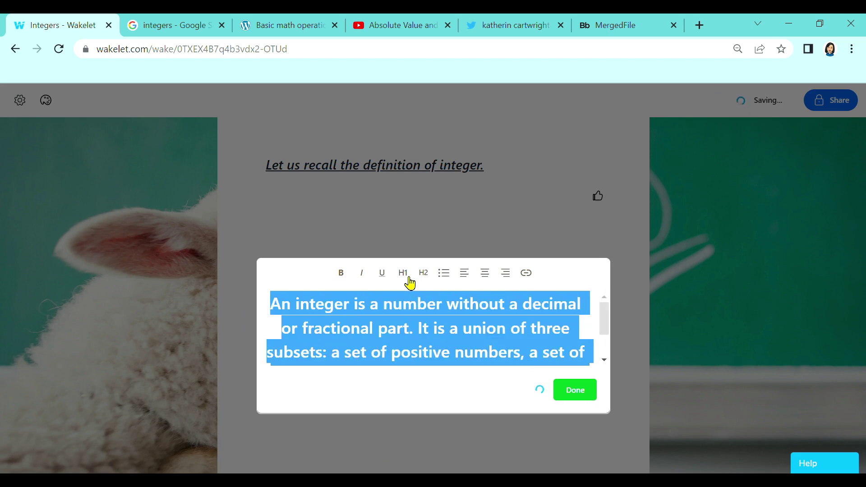
pyautogui.click(574, 391)
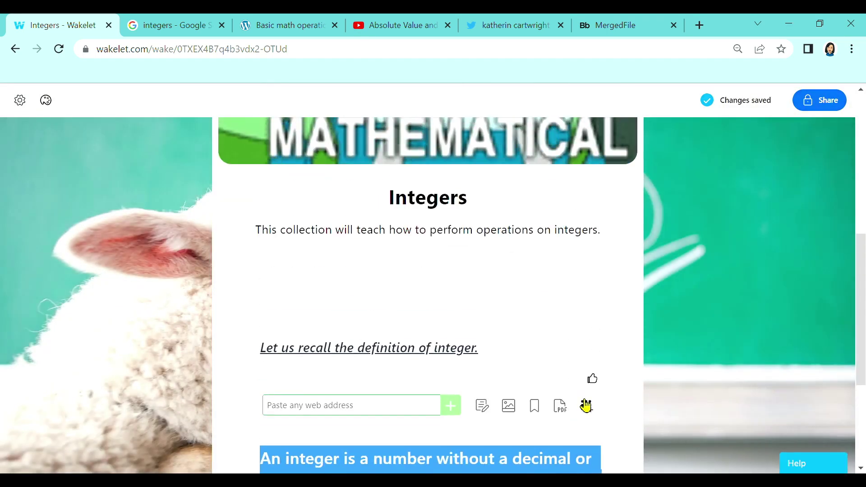
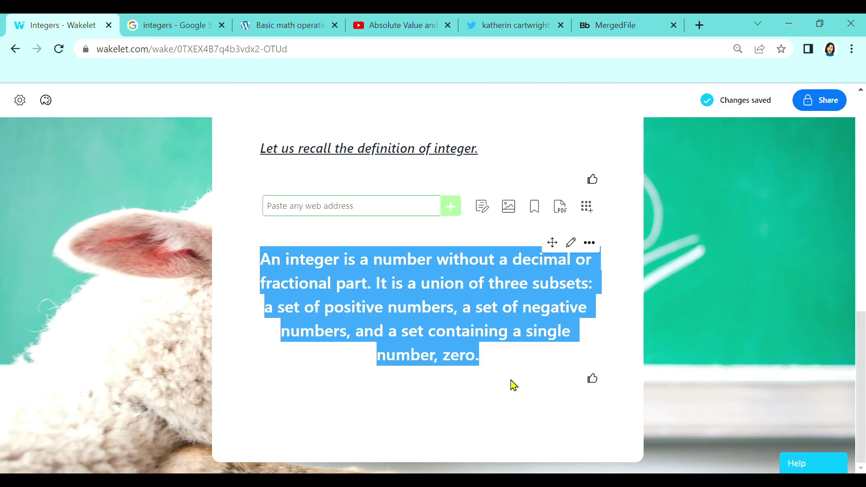
pyautogui.moveTo(516, 411)
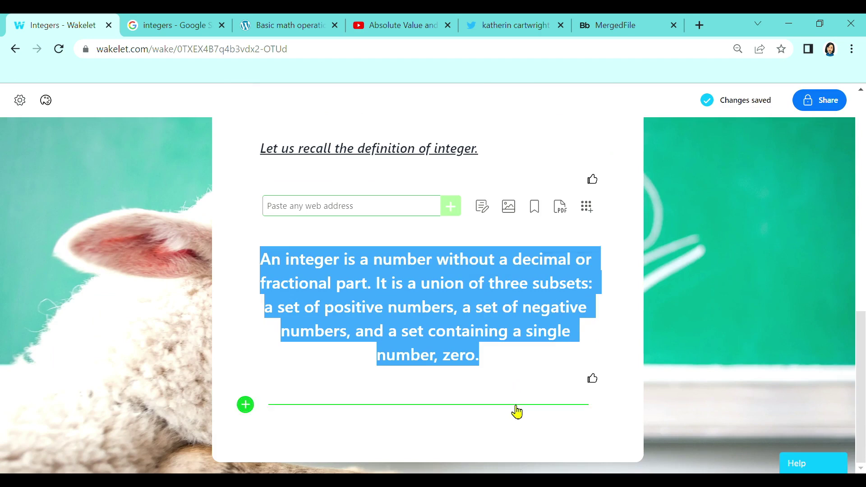
# Copy Cuemath's "Graphing Integers on a Number Line" image from the Google image results and add it below the integer definition.
pyautogui.click(483, 410)
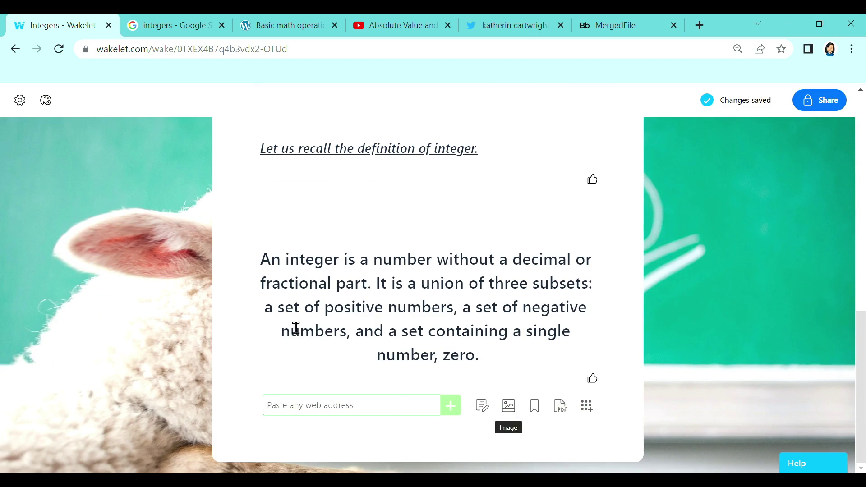
pyautogui.click(168, 34)
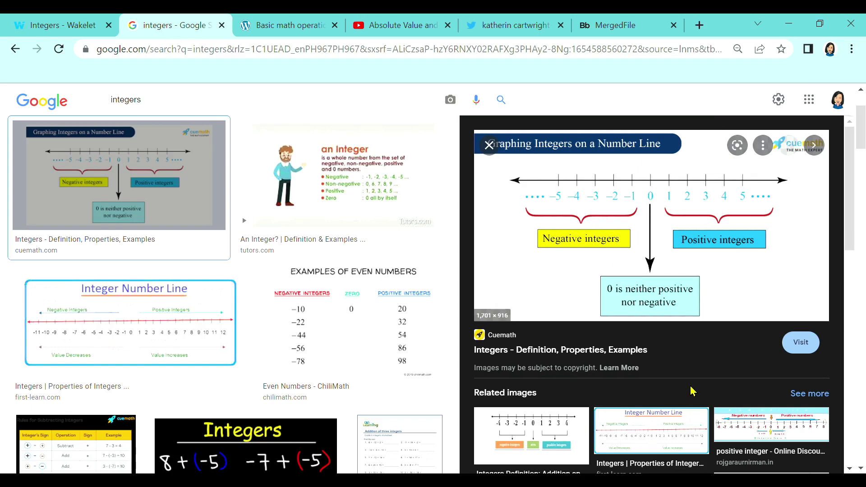
pyautogui.click(63, 25)
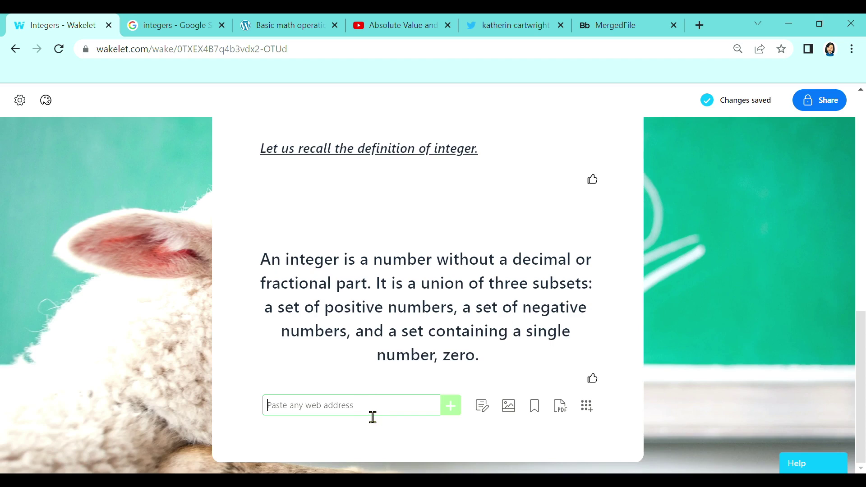
pyautogui.hotkey('ctrl', 'v')
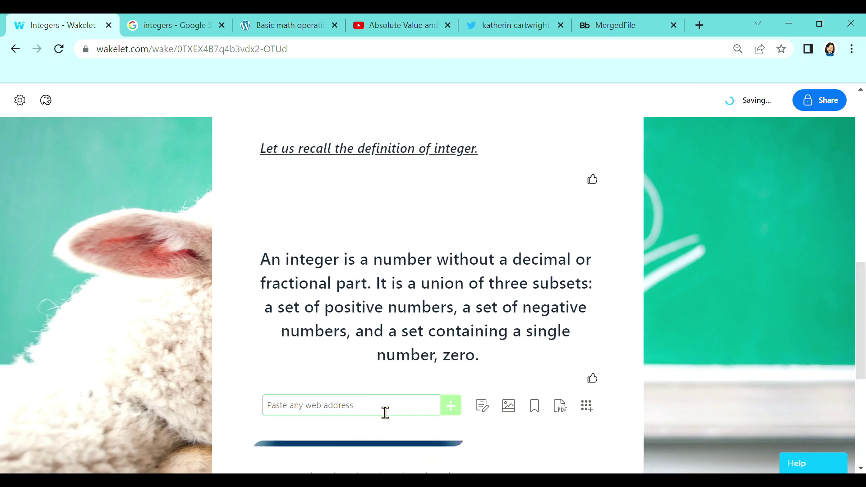
# Add the Mathemania page mathemania.com/lesson/basic-math-operations/ as a link item below the number line image.
pyautogui.scroll(-5, 426, 387)
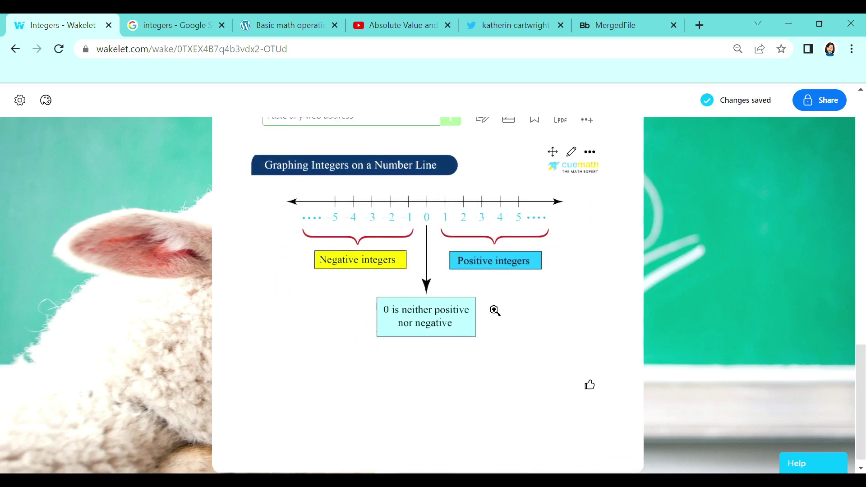
pyautogui.scroll(3, 495, 310)
pyautogui.scroll(-1, 495, 310)
pyautogui.scroll(-2, 495, 310)
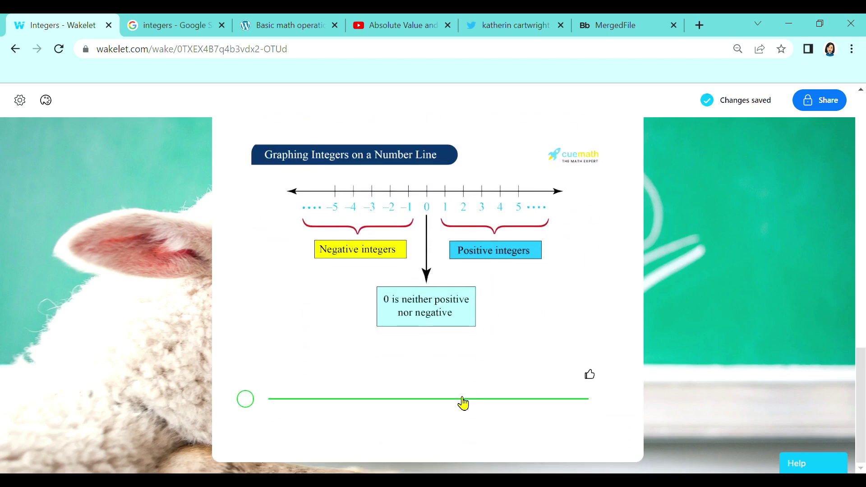
pyautogui.click(462, 399)
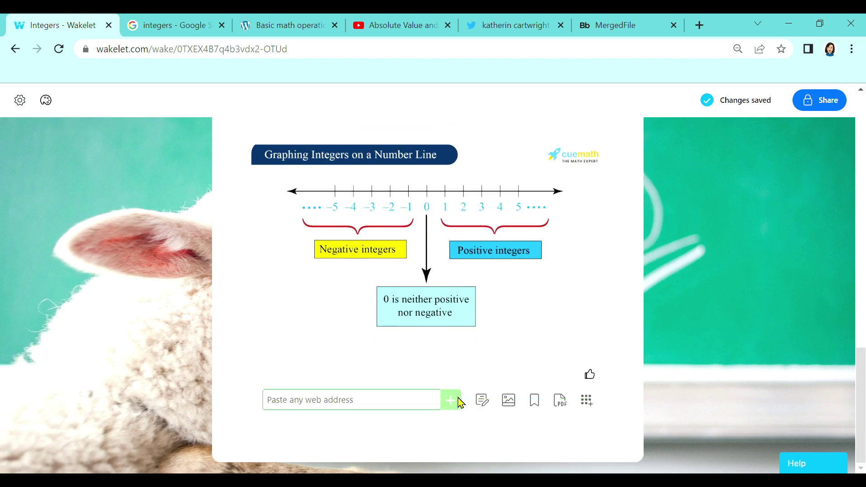
pyautogui.click(294, 23)
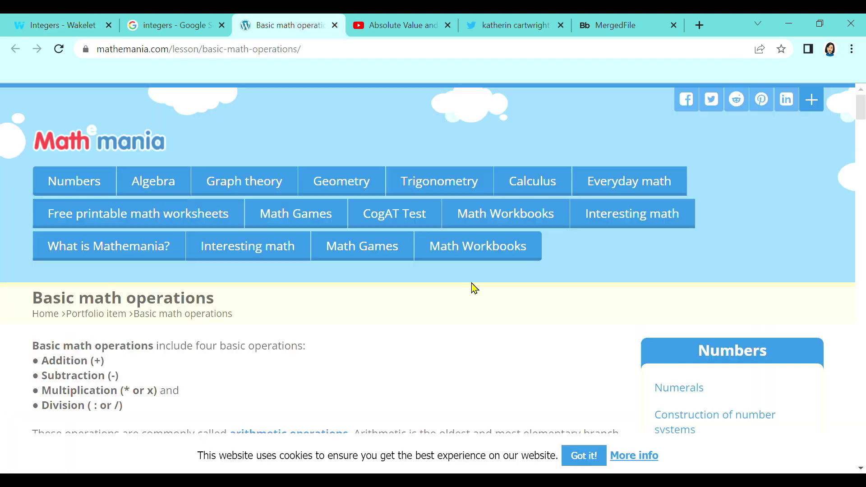
pyautogui.scroll(-20, 474, 289)
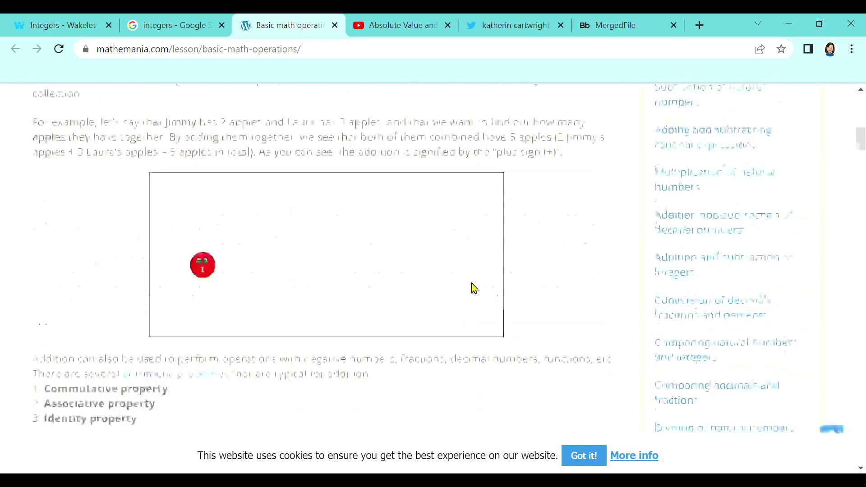
pyautogui.scroll(9, 474, 295)
pyautogui.scroll(10, 476, 300)
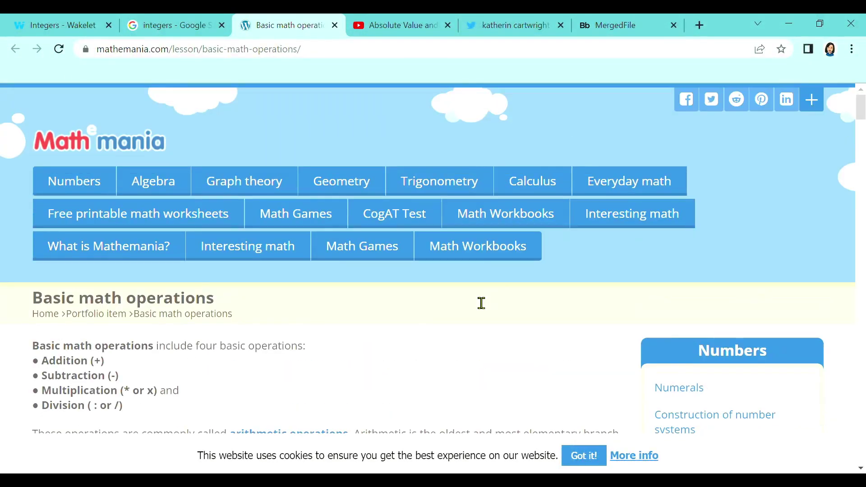
pyautogui.click(405, 64)
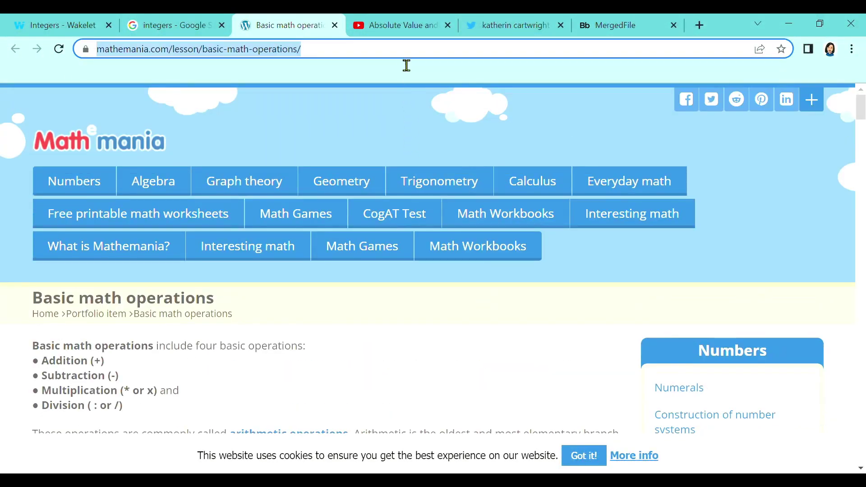
pyautogui.click(58, 25)
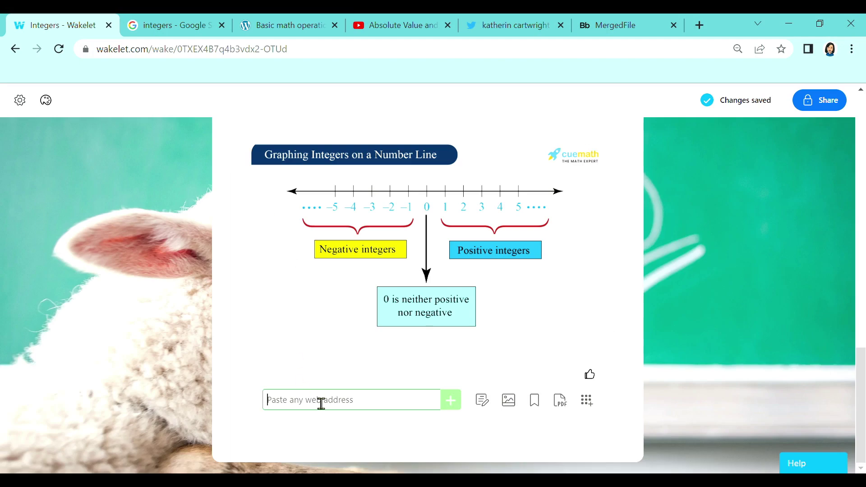
pyautogui.hotkey('ctrl', 'v')
pyautogui.press('Return')
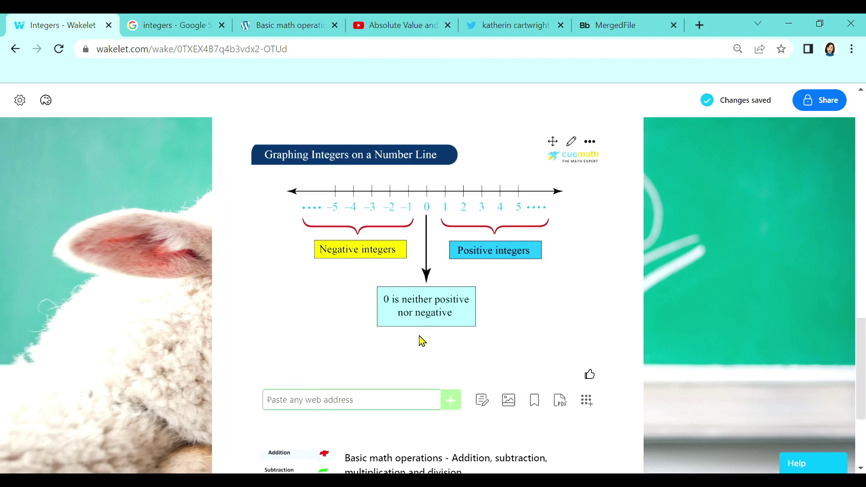
# Check the page behind the "Basic math operations" link item, and start a new item below it in the collection.
pyautogui.scroll(-4, 417, 339)
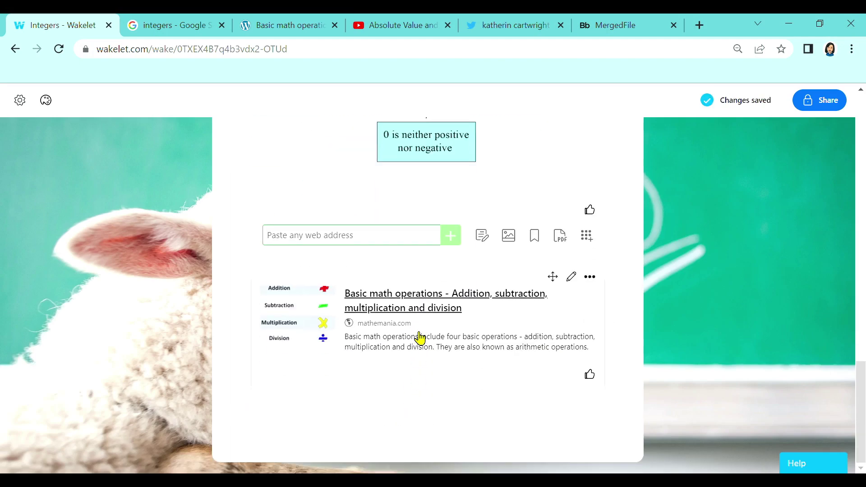
pyautogui.click(425, 341)
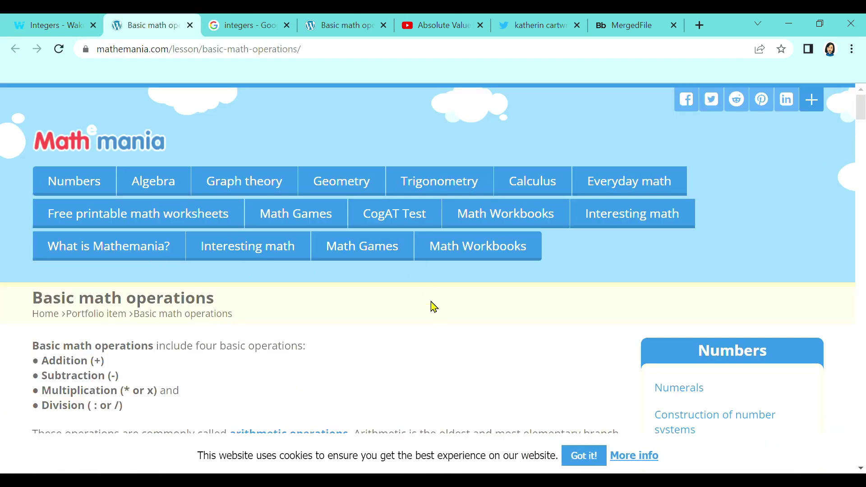
pyautogui.click(190, 26)
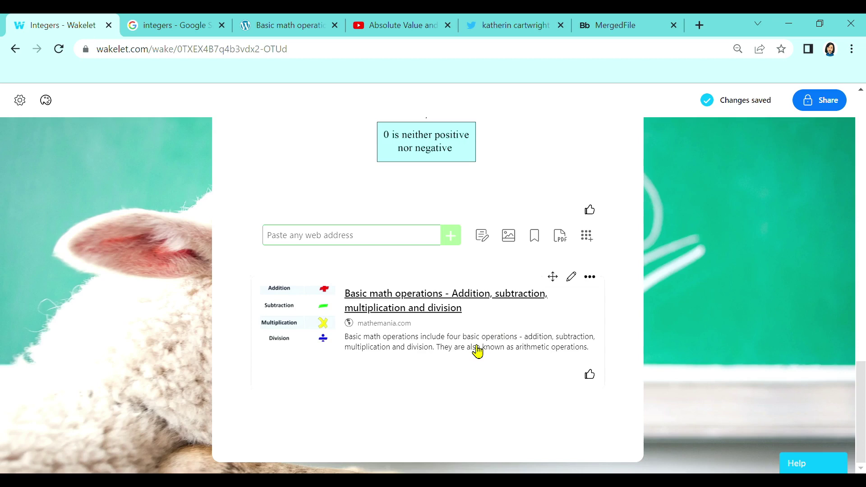
pyautogui.click(405, 414)
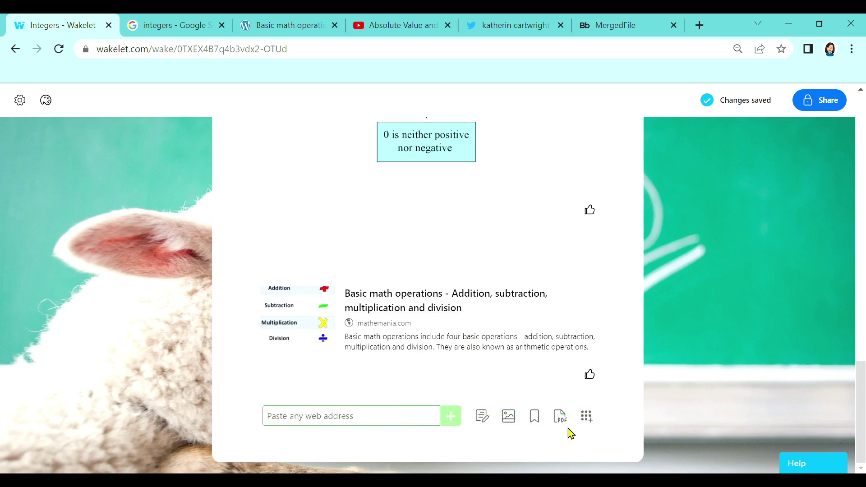
pyautogui.click(593, 418)
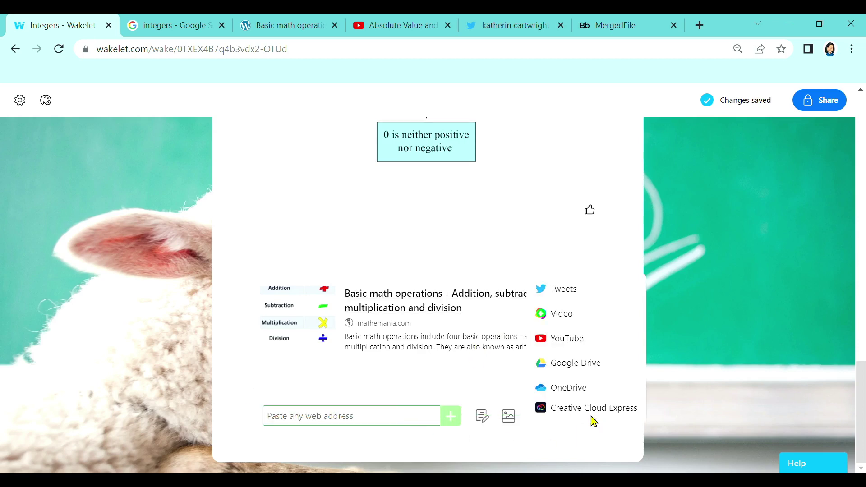
pyautogui.click(560, 341)
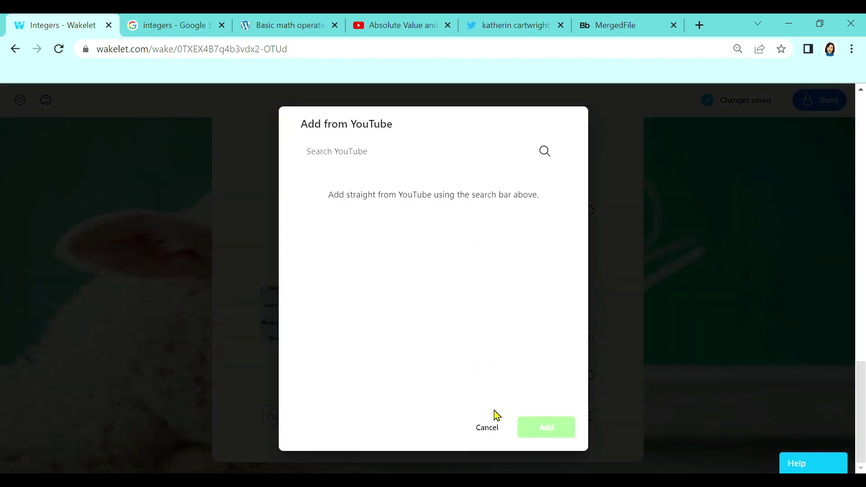
pyautogui.click(498, 431)
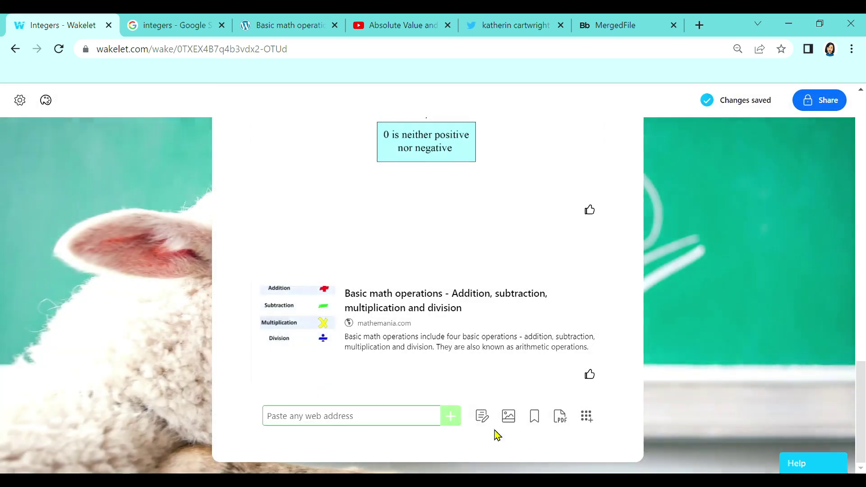
# Add the YouTube video "Absolute Value and Operations on Integers" by its web address below the Mathemania link, and preview its playback.
pyautogui.click(390, 23)
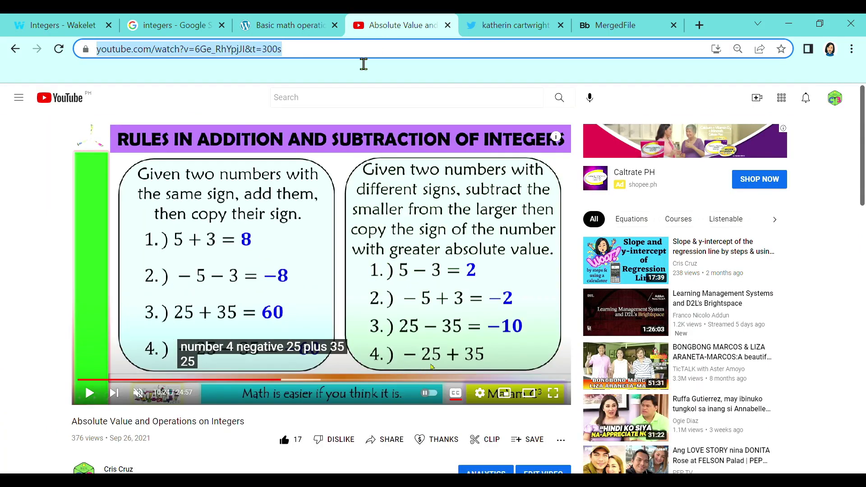
pyautogui.press('End')
pyautogui.hotkey('ctrl', 'a')
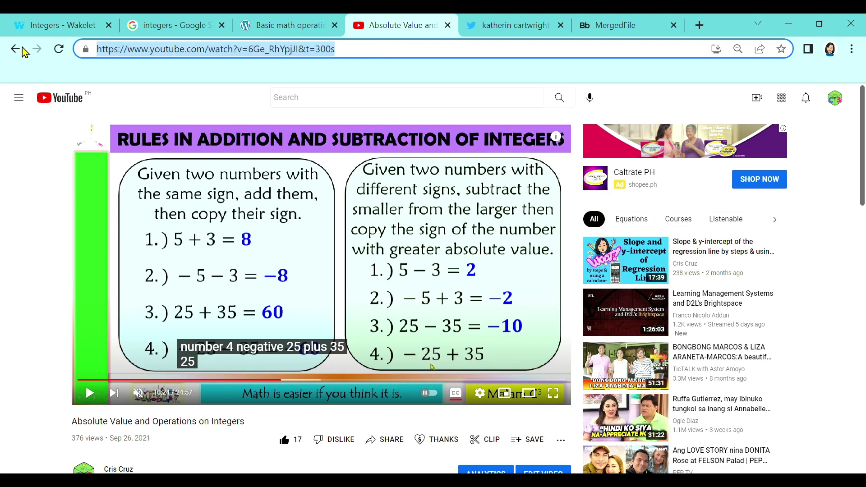
pyautogui.click(49, 25)
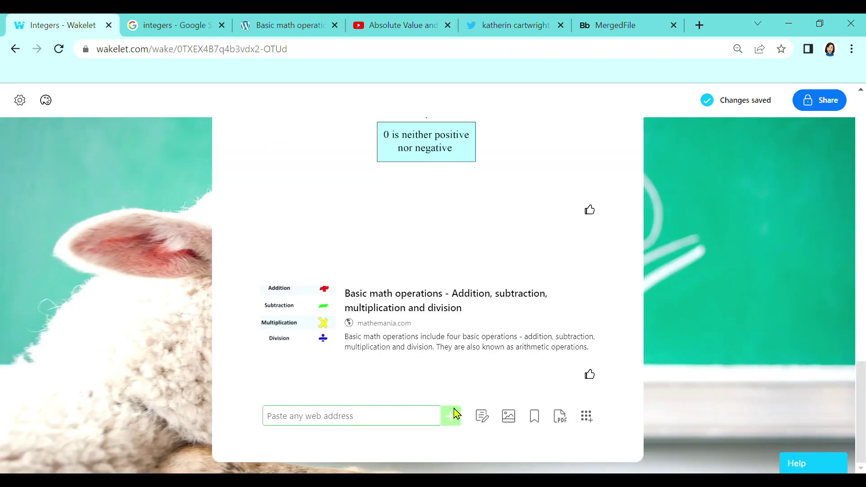
pyautogui.hotkey('ctrl', 'v')
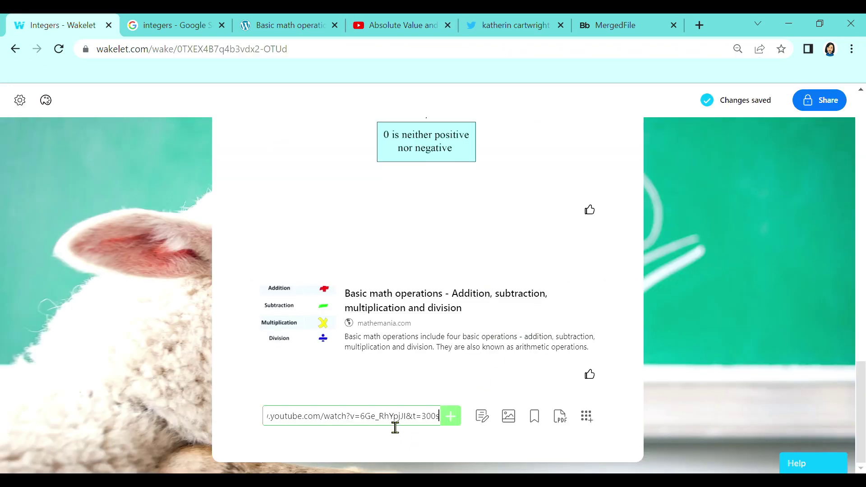
pyautogui.press('Return')
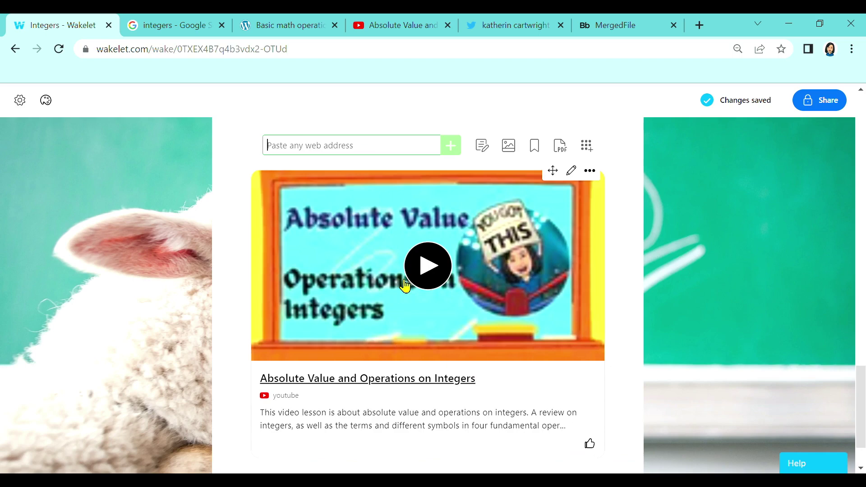
pyautogui.click(428, 266)
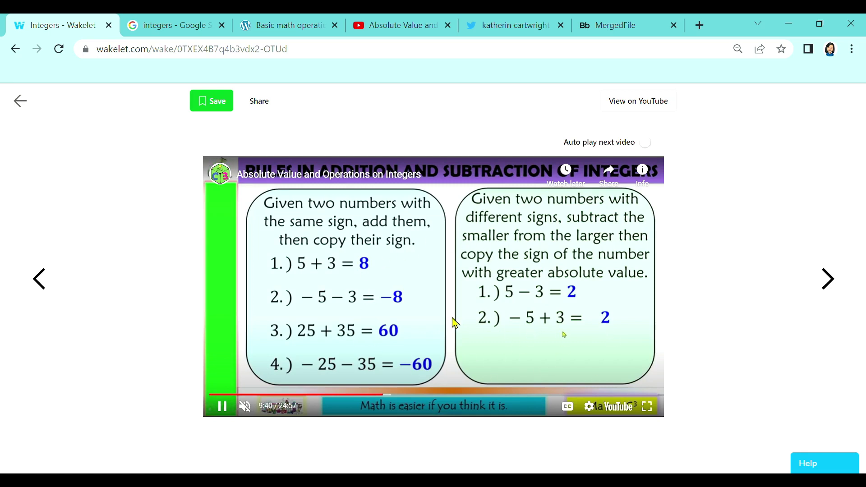
pyautogui.press('Escape')
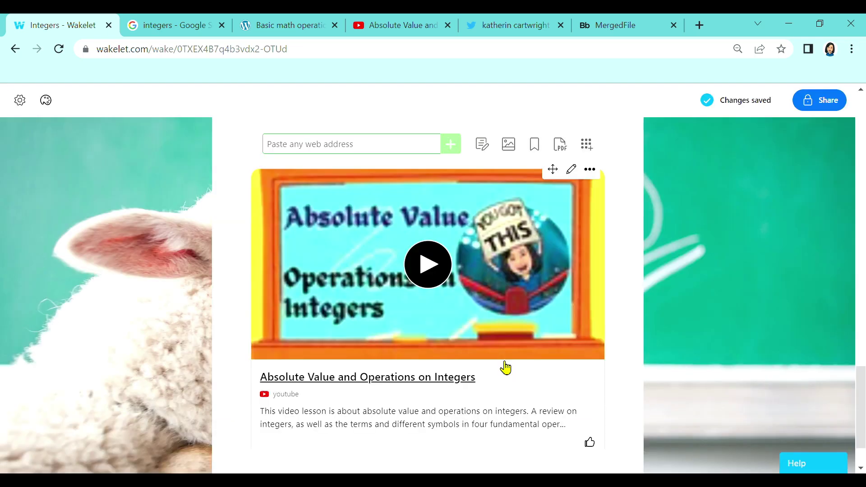
# Add the hcboe.us web address of 7thGradeMathReviewPacketDistanceLearningMathPacket_2-11.pdf as a link item below the uploaded PDF.
pyautogui.scroll(-2, 508, 368)
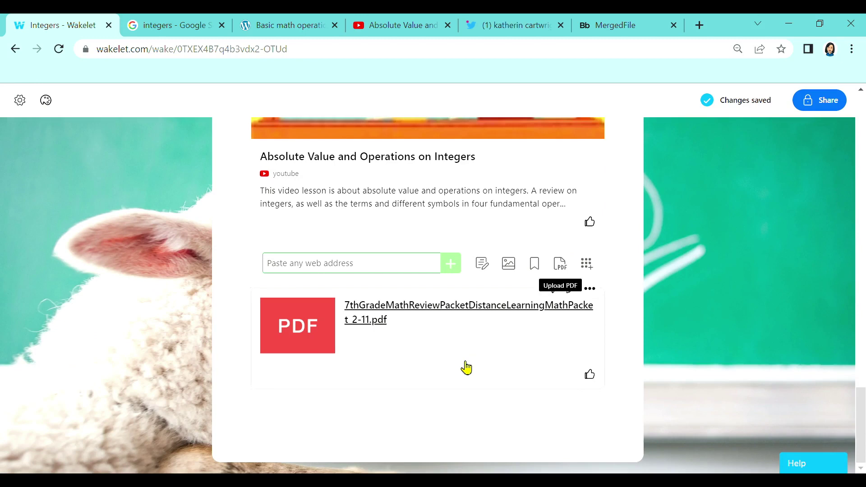
pyautogui.click(601, 21)
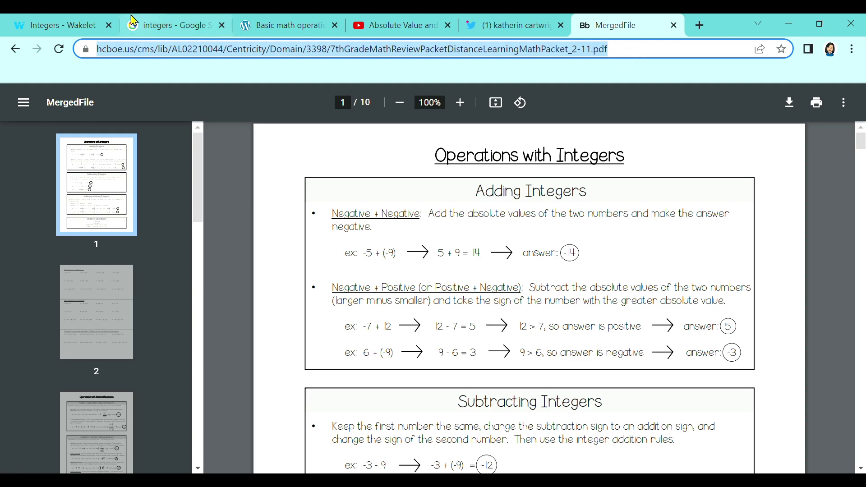
pyautogui.click(56, 25)
pyautogui.click(359, 415)
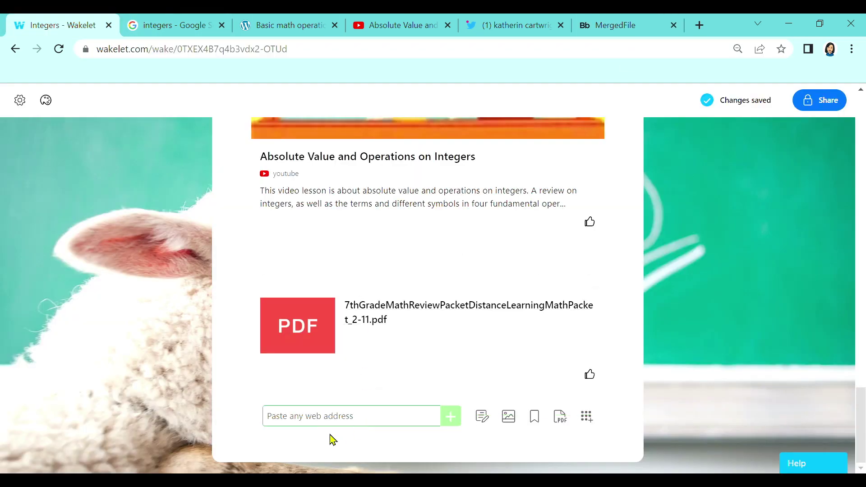
pyautogui.write('https://www.hcboe.us/cms/lib/AL02210044/Centricity/Domain/3398/7thGradeMathReviewPacketDistanceLearningMathPacket_2-11.pdf')
pyautogui.press('Return')
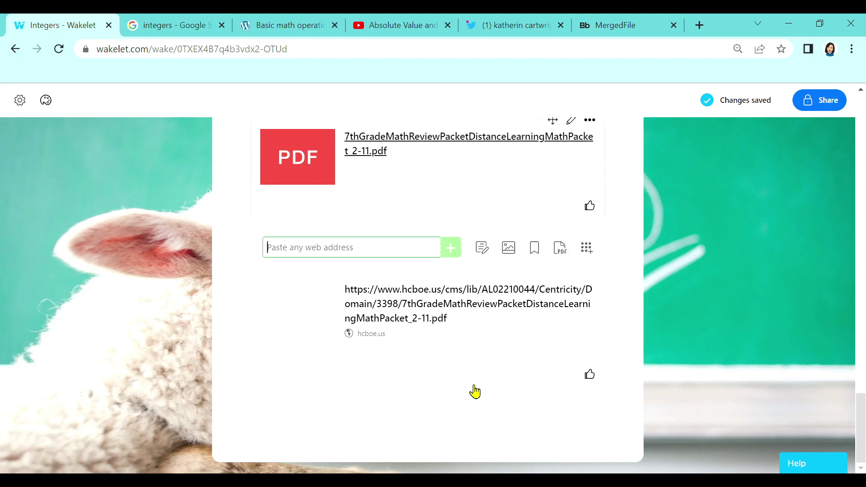
# Start a new item below the hcboe.us link at the end of the collection.
pyautogui.scroll(20, 475, 391)
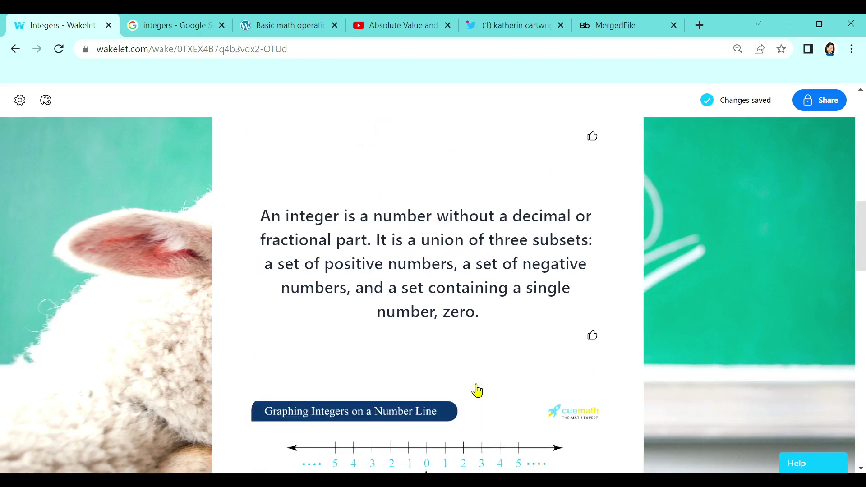
pyautogui.scroll(-5, 475, 392)
pyautogui.scroll(-10, 476, 389)
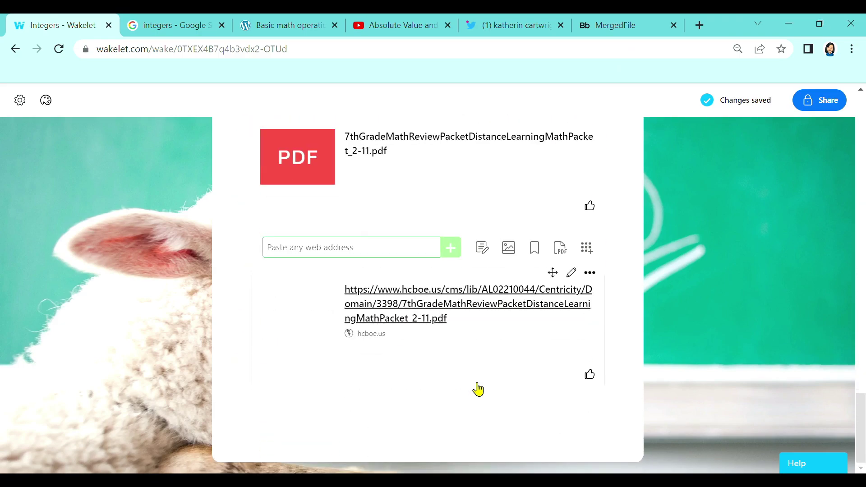
pyautogui.click(396, 416)
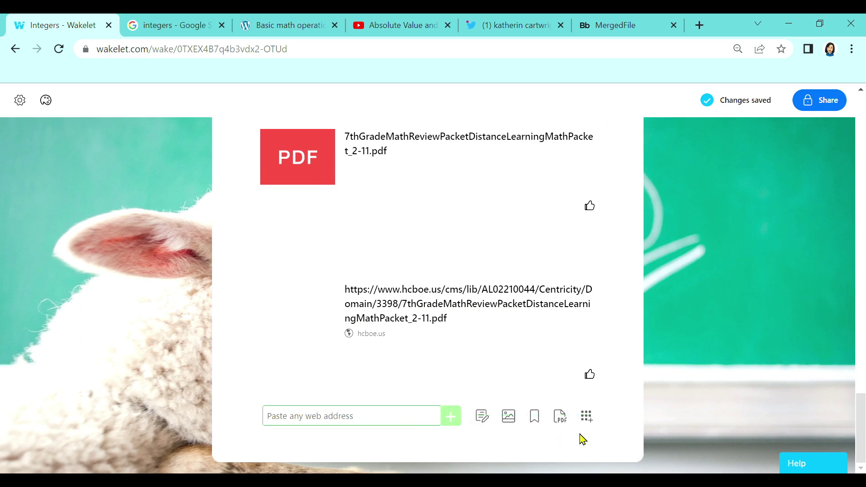
pyautogui.click(586, 418)
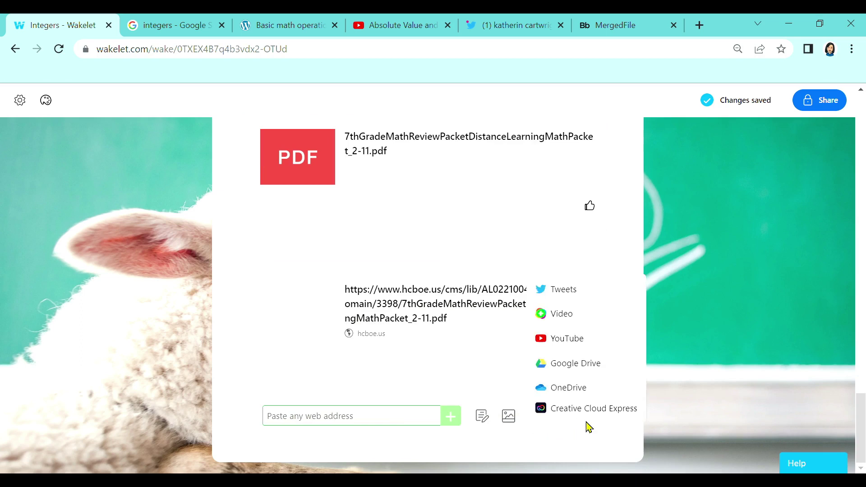
pyautogui.click(564, 290)
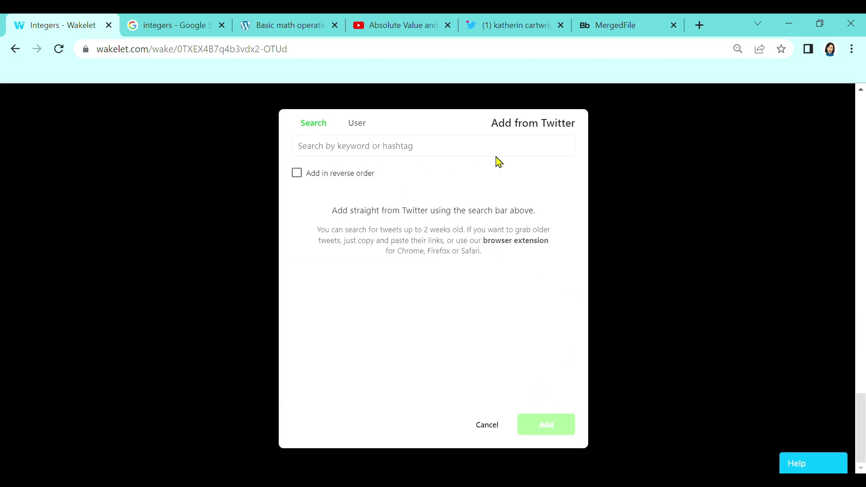
pyautogui.click(489, 427)
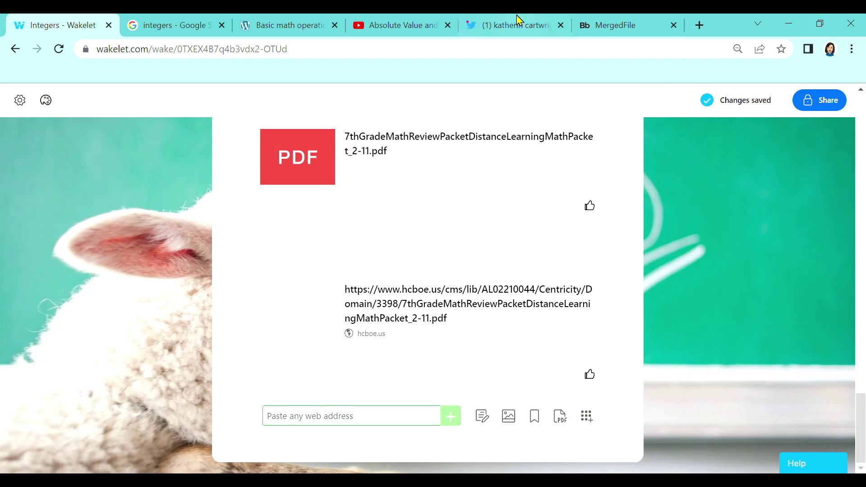
# Switch to the open Twitter page and copy the link to the tweet about an elevator using negative integers.
pyautogui.click(493, 33)
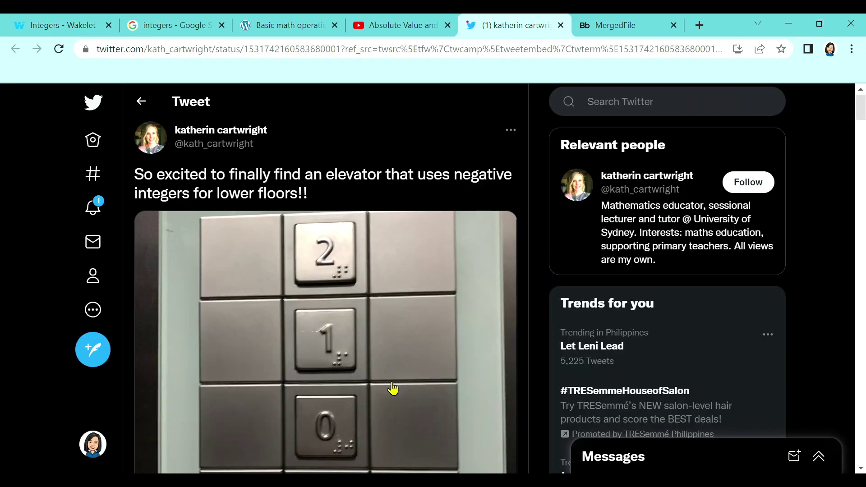
pyautogui.scroll(-7, 406, 308)
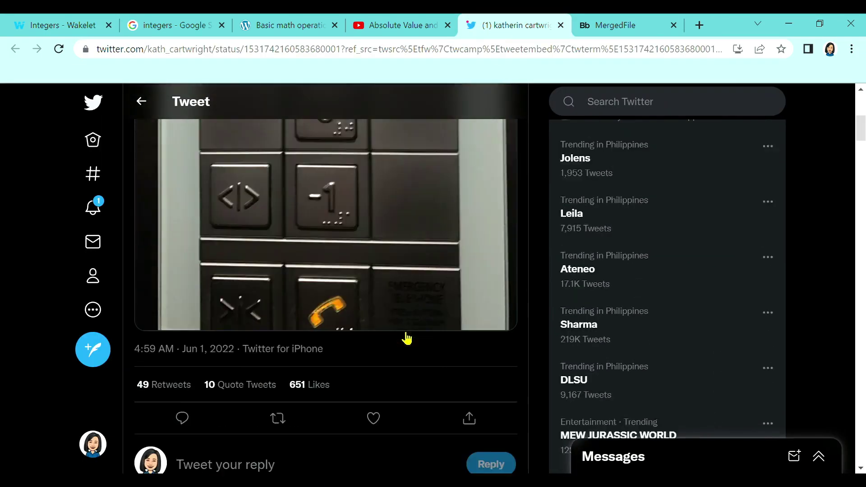
pyautogui.click(475, 405)
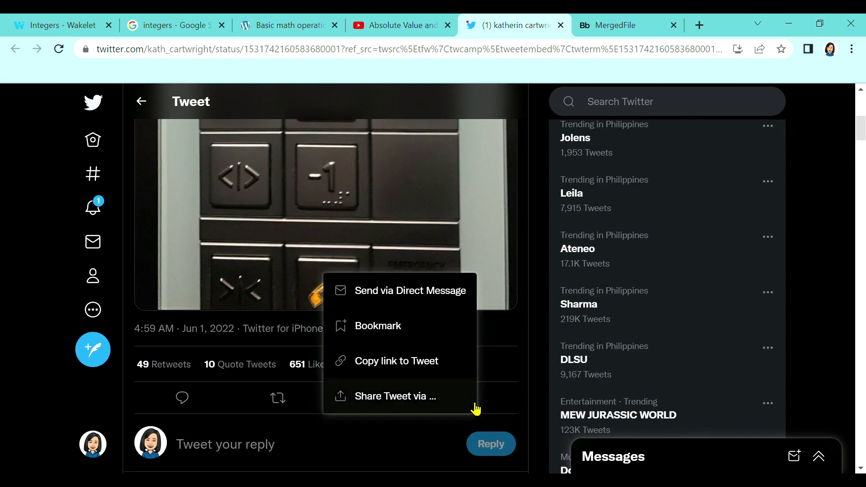
pyautogui.click(396, 397)
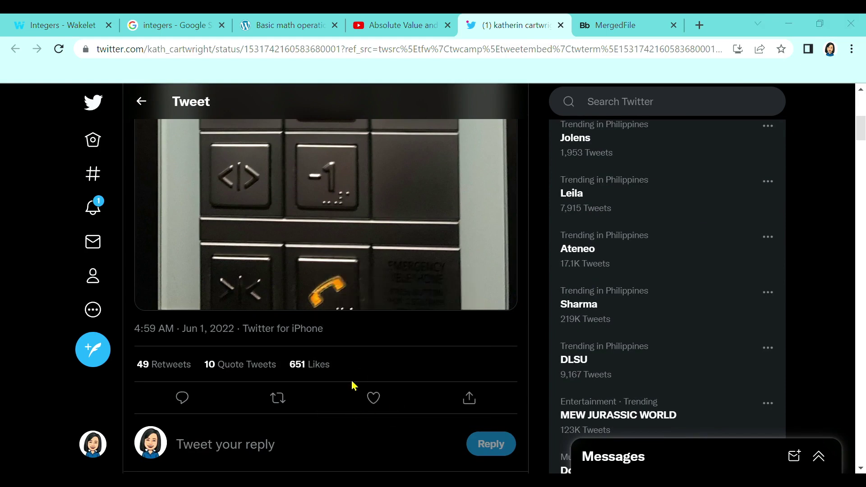
# Return to the Wakelet collection and add the copied elevator tweet link as an item below the hcboe.us link.
pyautogui.click(57, 26)
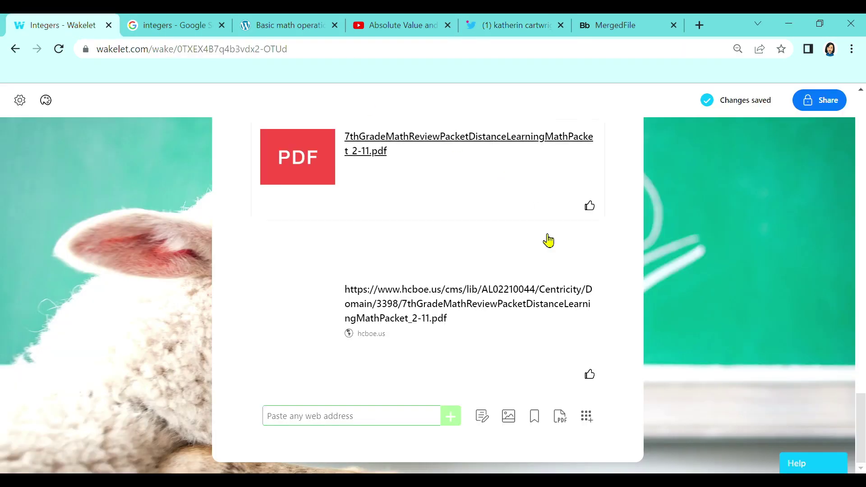
pyautogui.hotkey('ctrl', 'v')
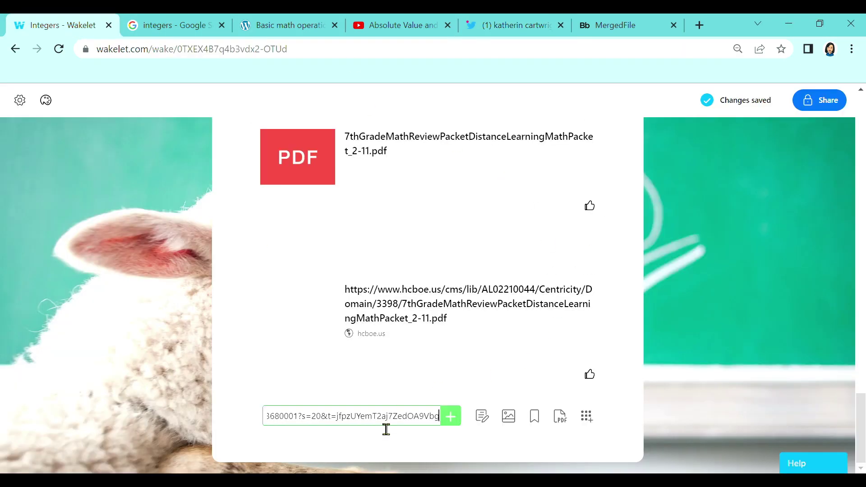
pyautogui.click(451, 416)
pyautogui.scroll(-4, 464, 415)
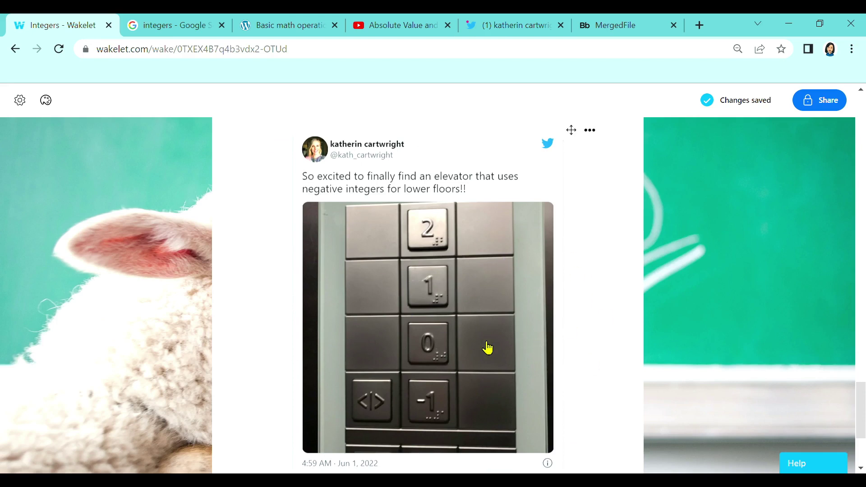
pyautogui.scroll(-3, 487, 346)
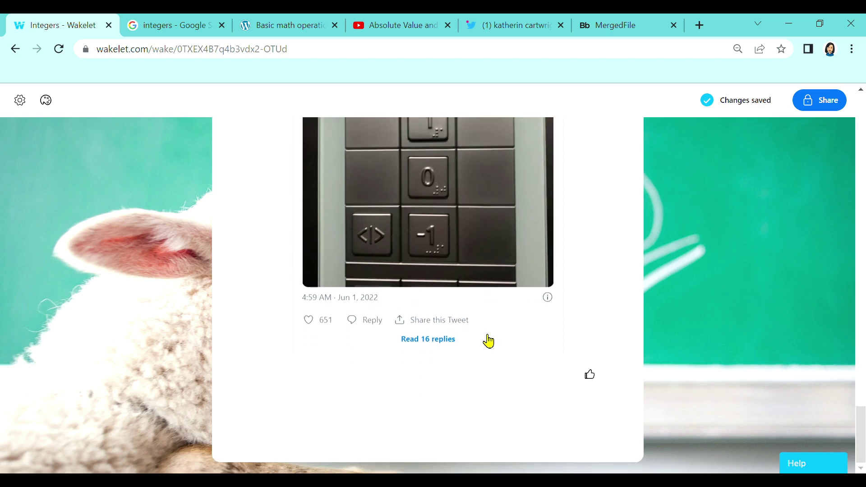
# Add the bookmarked math video lessons YouTube channel link from Bookmarks as a new item below the elevator tweet.
pyautogui.moveTo(569, 427)
pyautogui.click(535, 415)
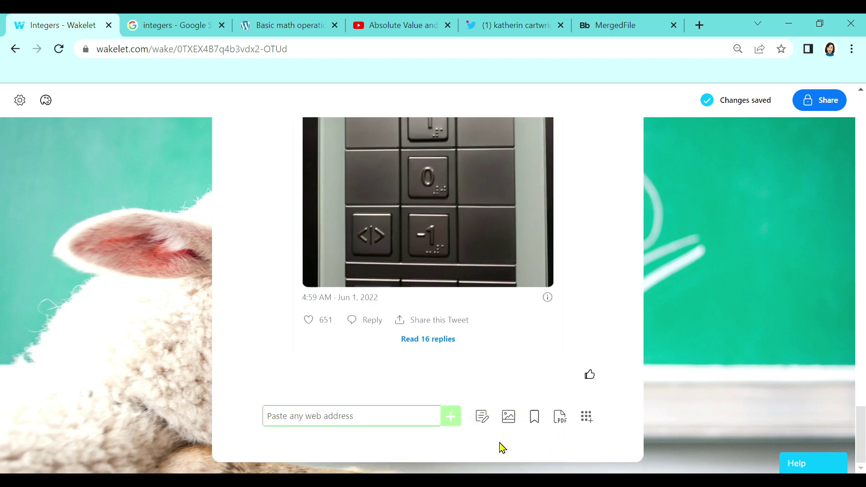
pyautogui.click(535, 417)
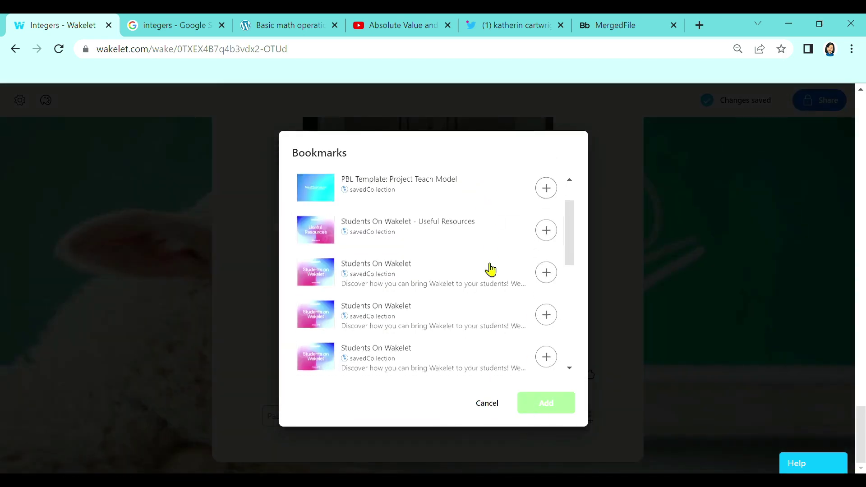
pyautogui.scroll(-7, 491, 269)
pyautogui.scroll(8, 490, 269)
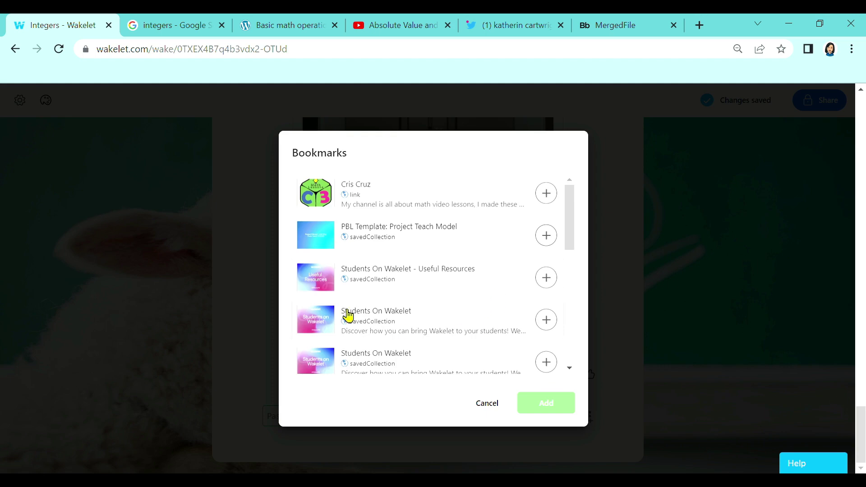
pyautogui.click(442, 198)
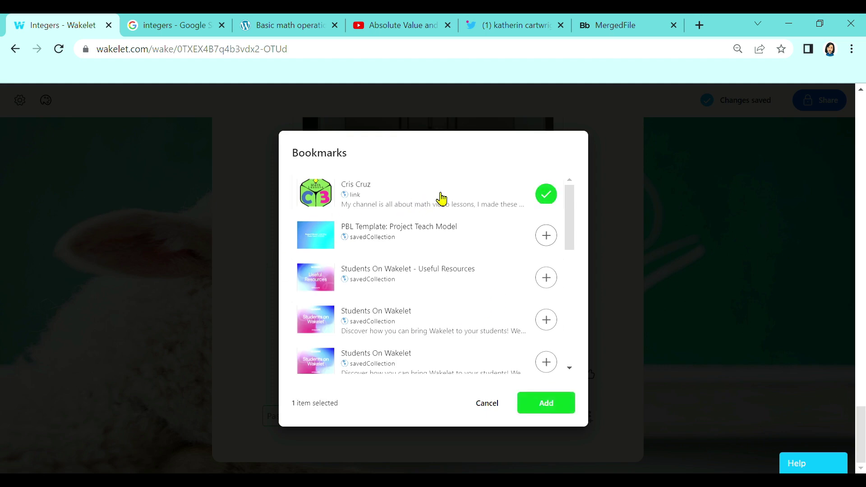
pyautogui.click(547, 405)
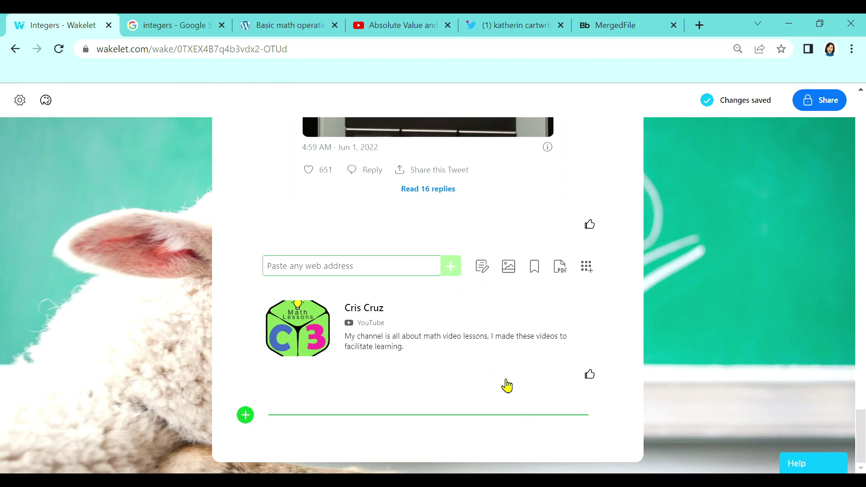
# Move the math video lessons channel item up the collection, next to the "Absolute Value and Operations on Integers" video.
pyautogui.scroll(10, 525, 361)
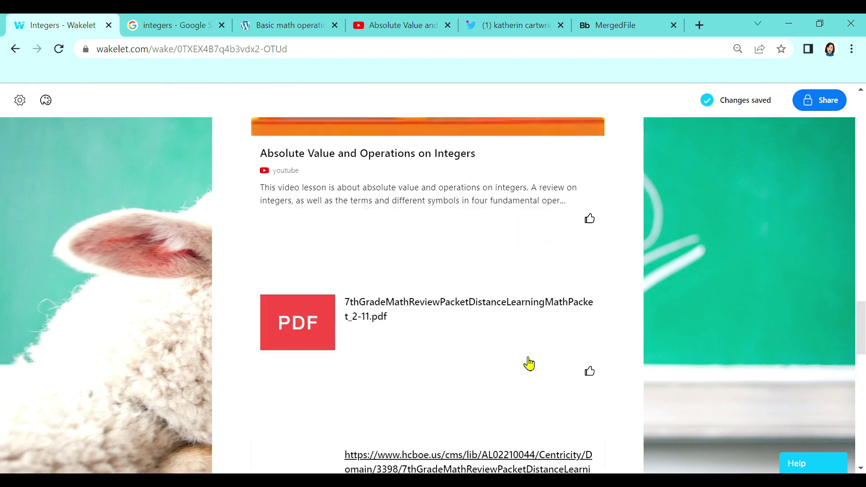
pyautogui.scroll(-5, 533, 363)
pyautogui.scroll(-8, 532, 363)
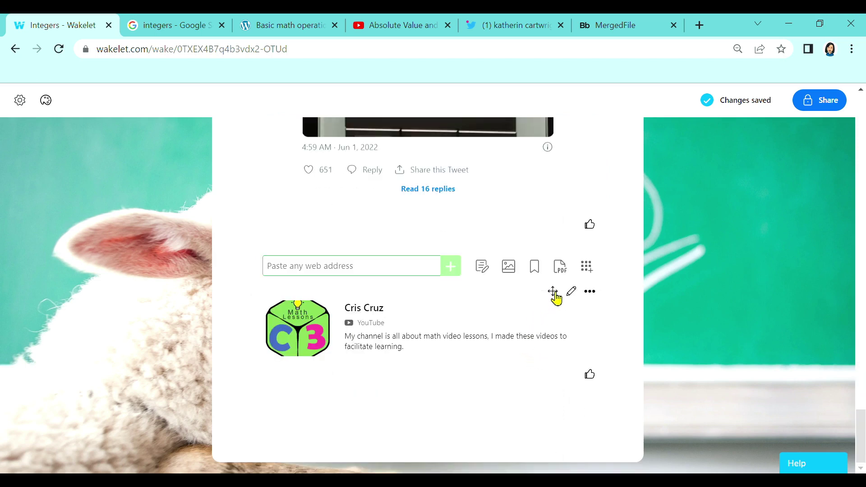
pyautogui.moveTo(554, 294); pyautogui.dragTo(561, 205)
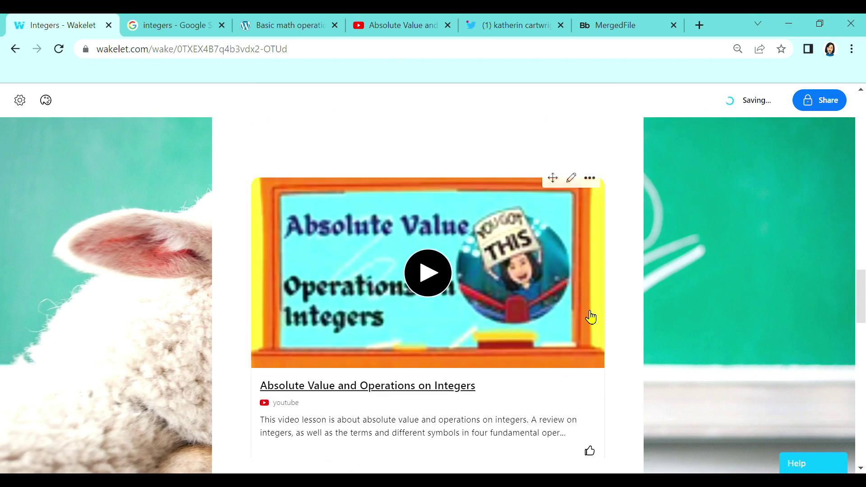
pyautogui.scroll(-10, 591, 318)
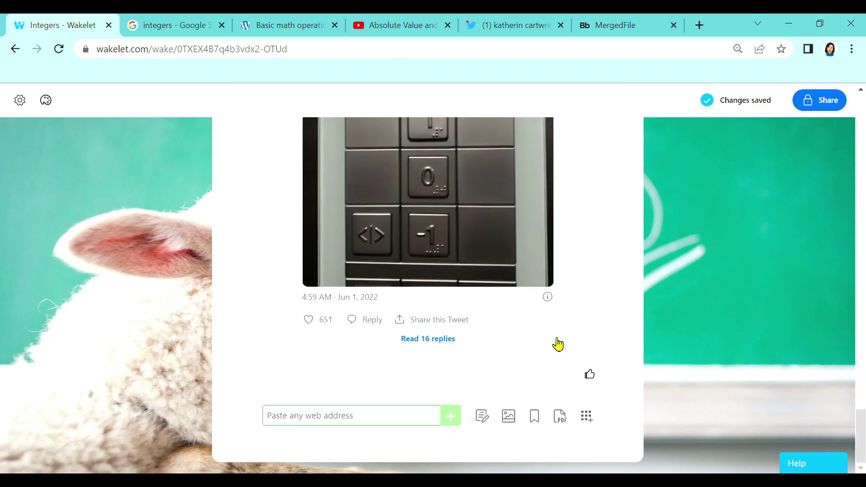
# Open the collection's sharing options and set its Share to web visibility to Public.
pyautogui.scroll(20, 558, 347)
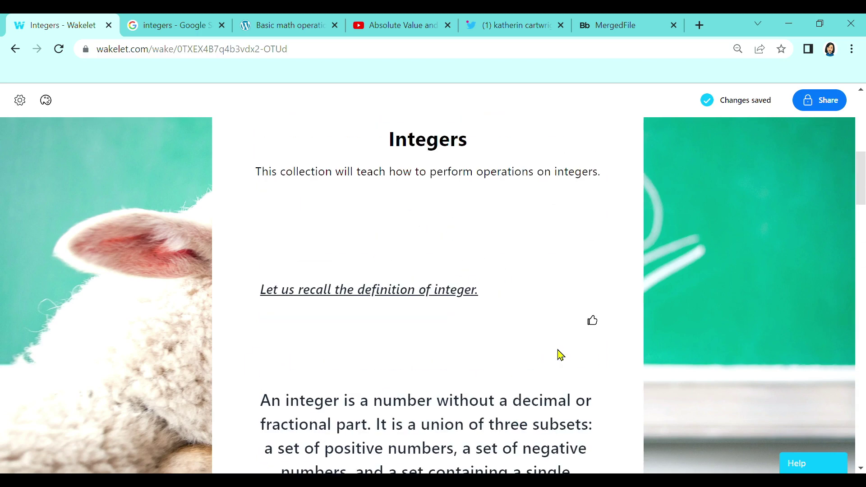
pyautogui.scroll(10, 560, 355)
pyautogui.scroll(-5, 559, 354)
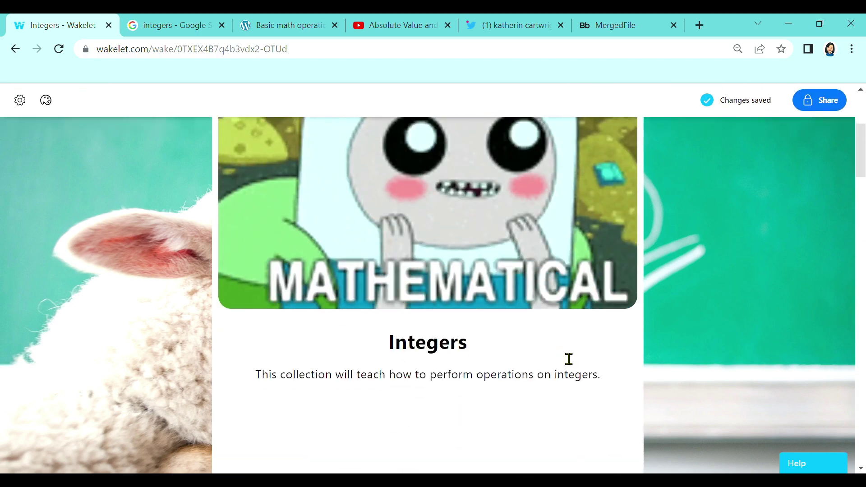
pyautogui.scroll(2, 568, 359)
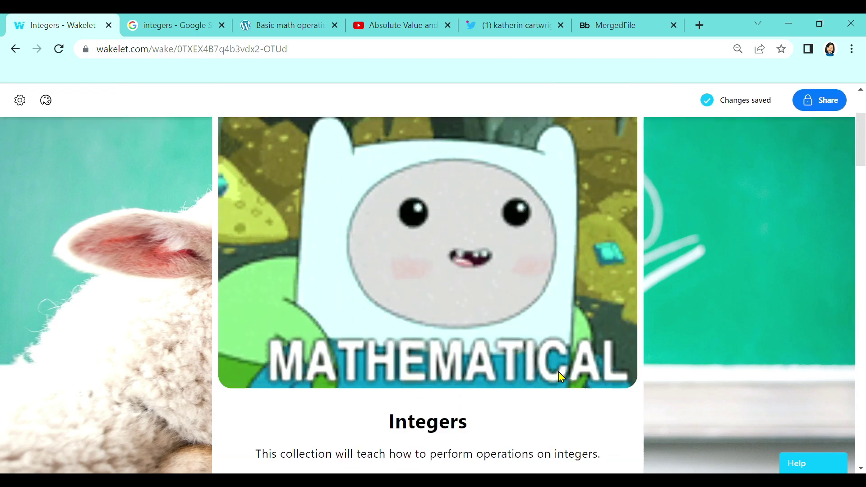
pyautogui.click(827, 104)
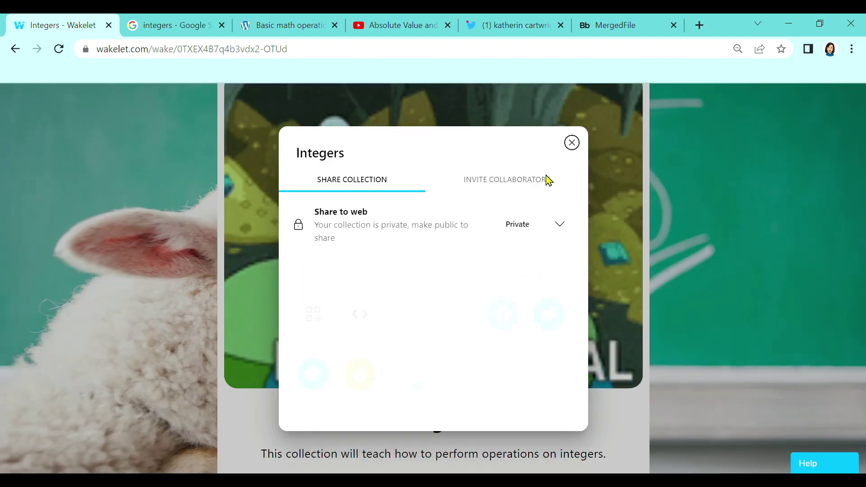
pyautogui.click(561, 229)
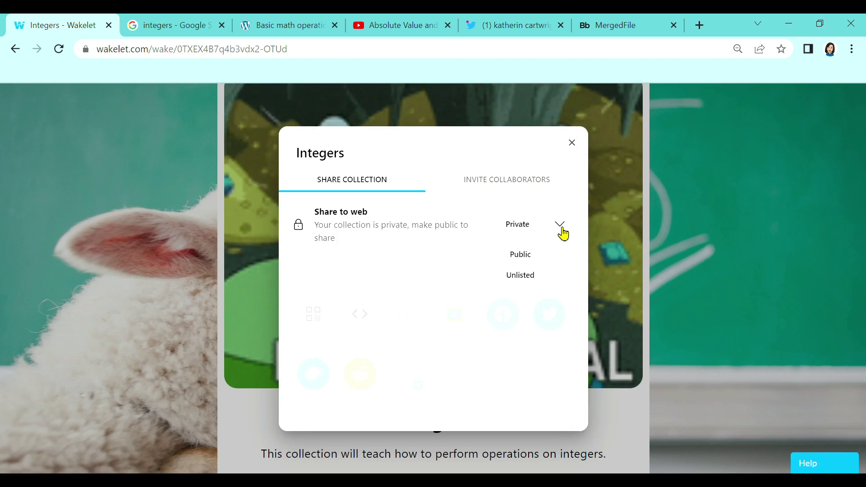
pyautogui.click(531, 255)
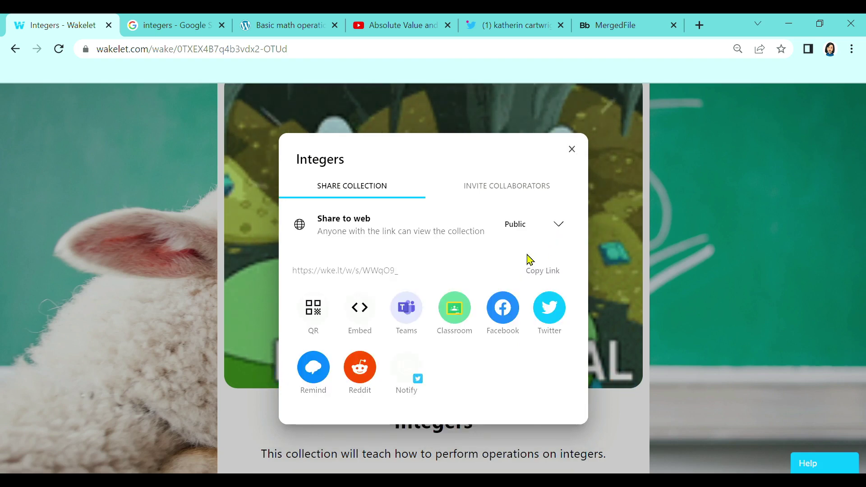
# Change the collection's visibility to Unlisted, view its QR code, and return to the sharing options.
pyautogui.click(561, 225)
pyautogui.click(525, 277)
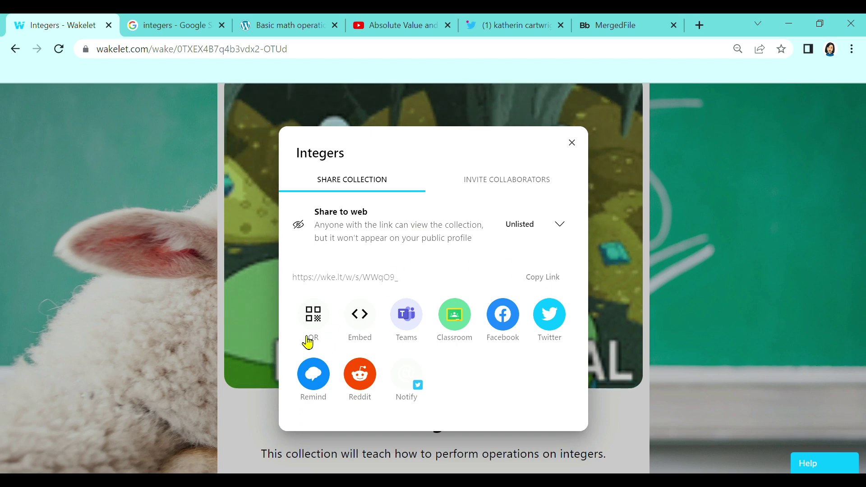
pyautogui.click(320, 329)
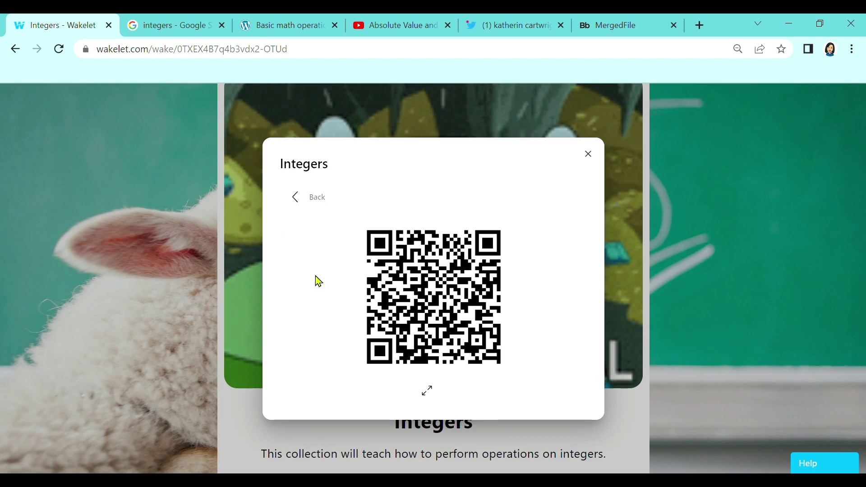
pyautogui.click(299, 199)
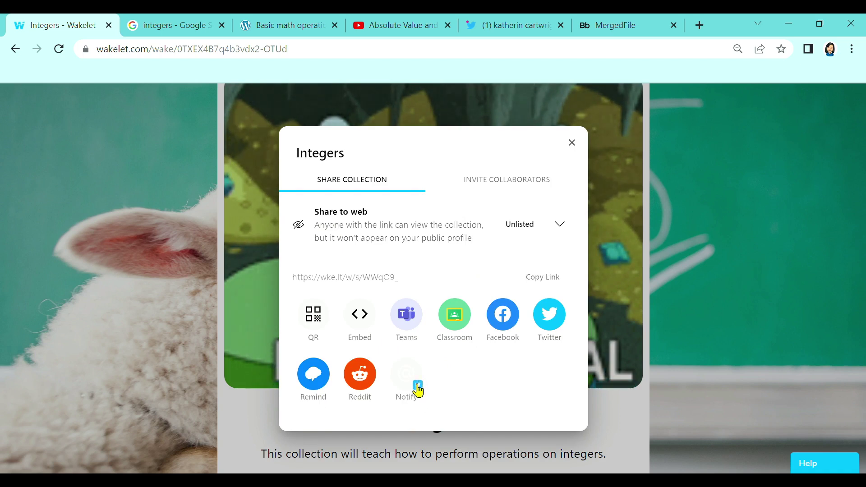
# Set the collection's visibility back to Public and close the sharing options.
pyautogui.click(567, 227)
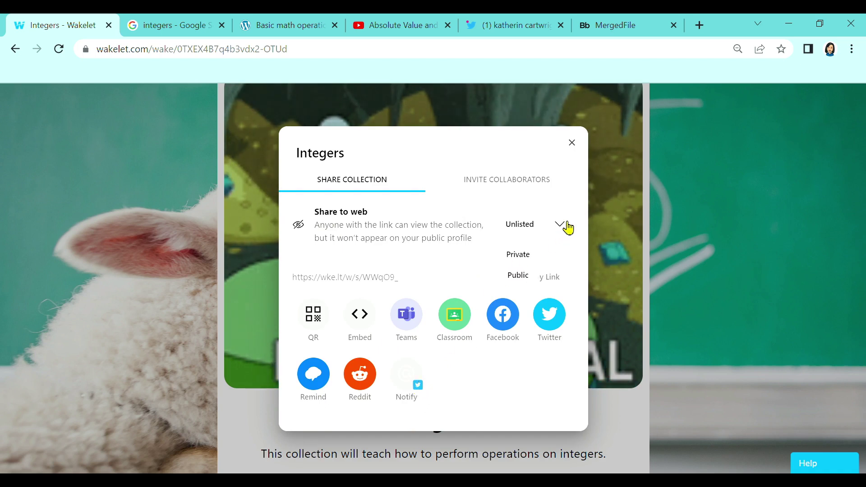
pyautogui.click(527, 278)
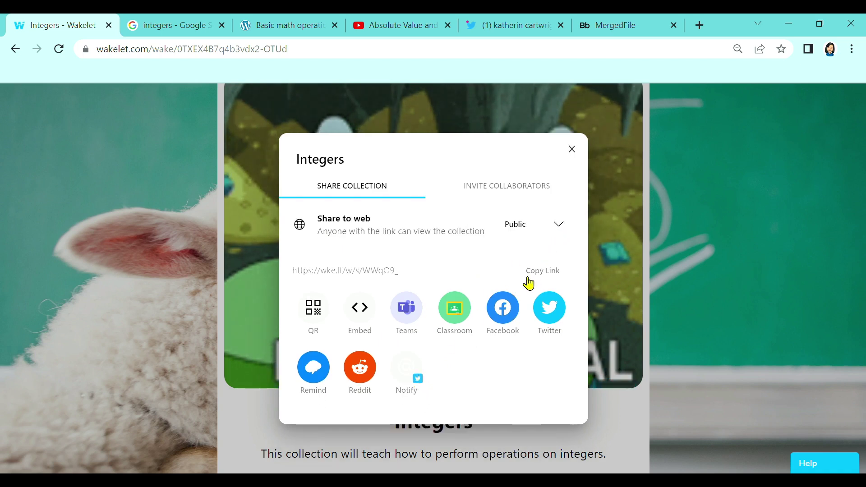
pyautogui.click(571, 149)
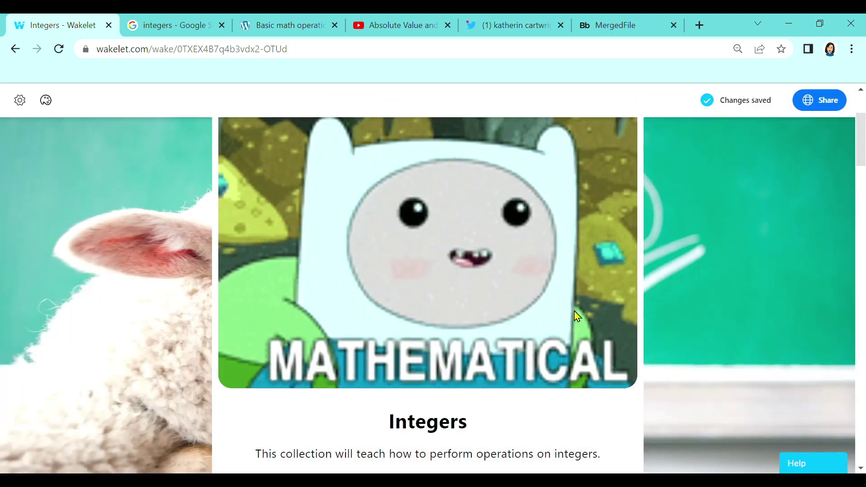
# Open your own profile page and locate the Integers collection in the Uncategorized section.
pyautogui.scroll(3, 574, 311)
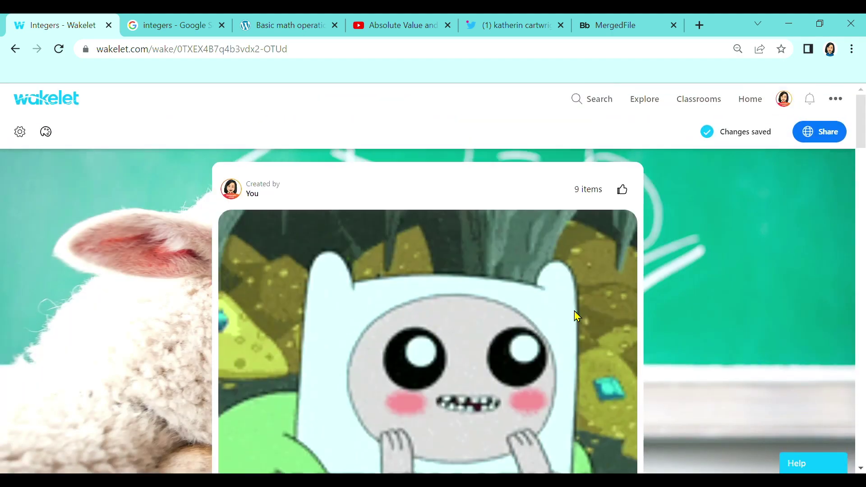
pyautogui.click(787, 105)
pyautogui.scroll(-15, 512, 328)
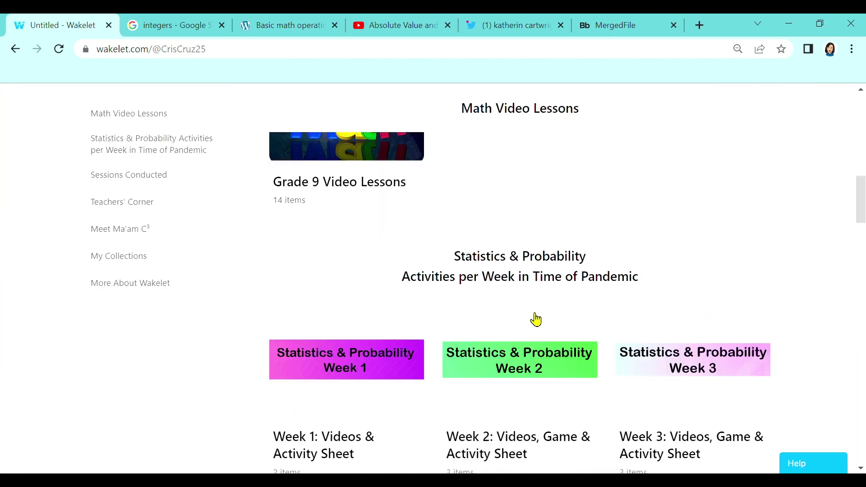
pyautogui.scroll(-20, 541, 318)
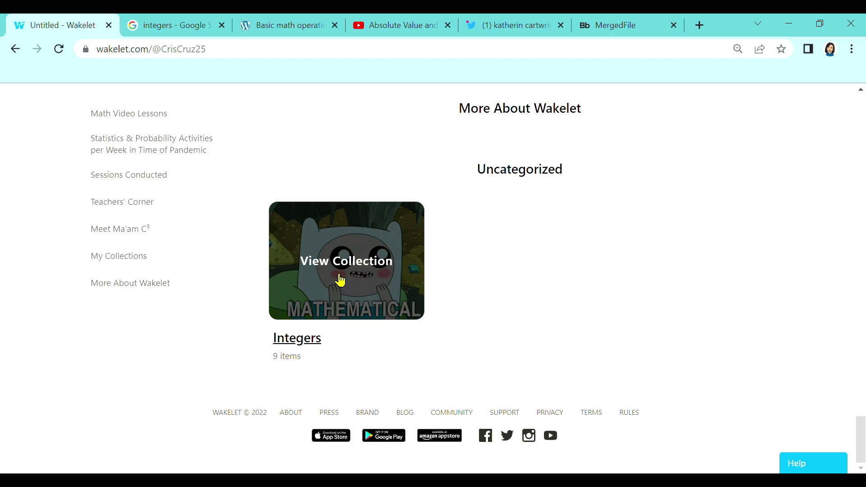
# Put the profile in edit mode and move the Integers collection from Uncategorized to the Teachers' Corner section.
pyautogui.scroll(3, 175, 247)
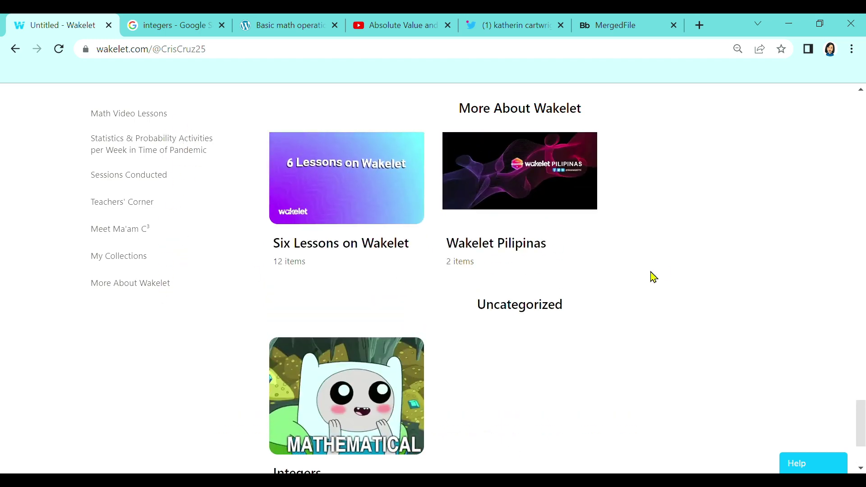
pyautogui.scroll(10, 654, 289)
pyautogui.scroll(15, 663, 314)
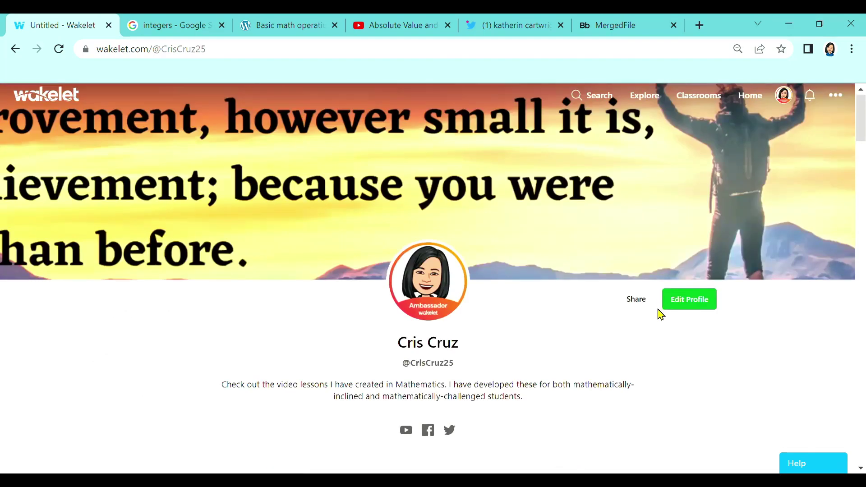
pyautogui.click(688, 303)
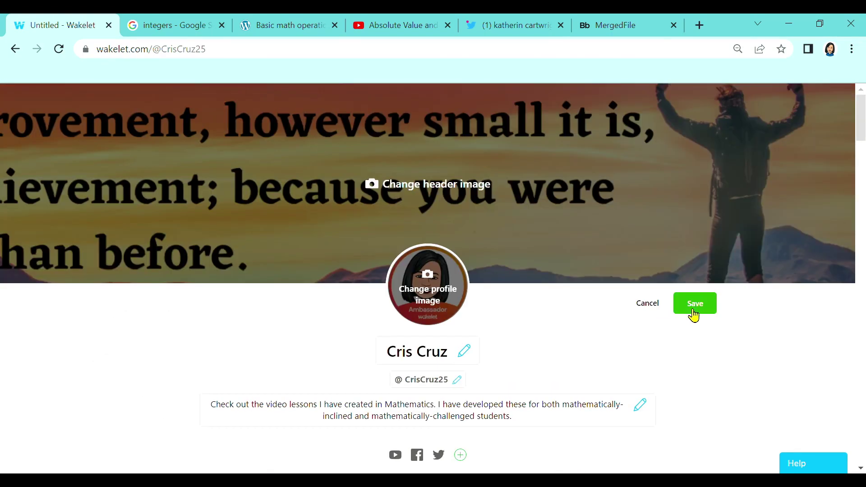
pyautogui.scroll(-10, 401, 365)
pyautogui.moveTo(858, 212); pyautogui.dragTo(858, 431)
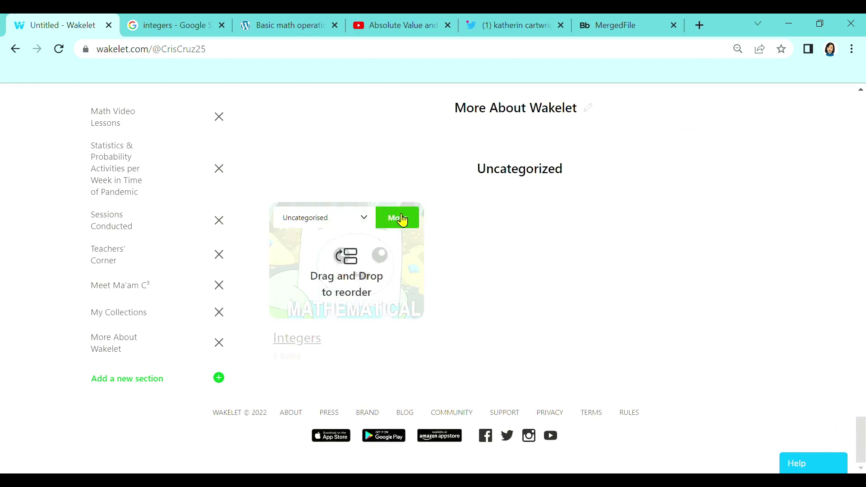
pyautogui.click(402, 219)
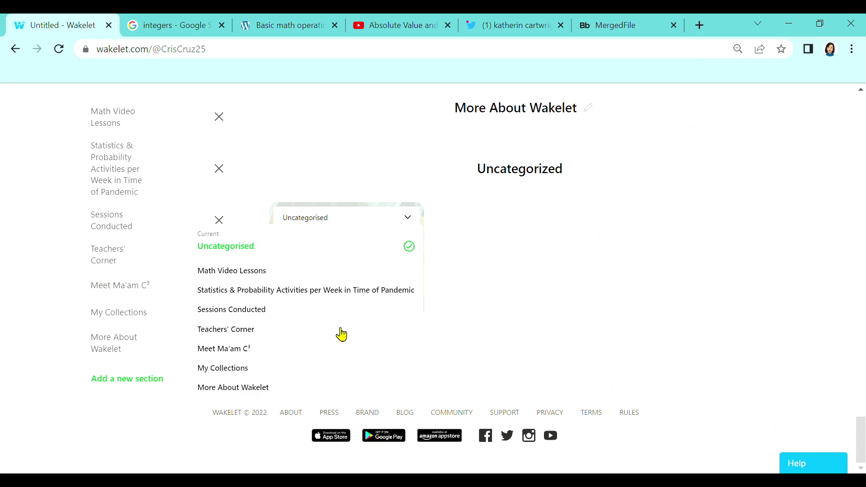
pyautogui.click(341, 334)
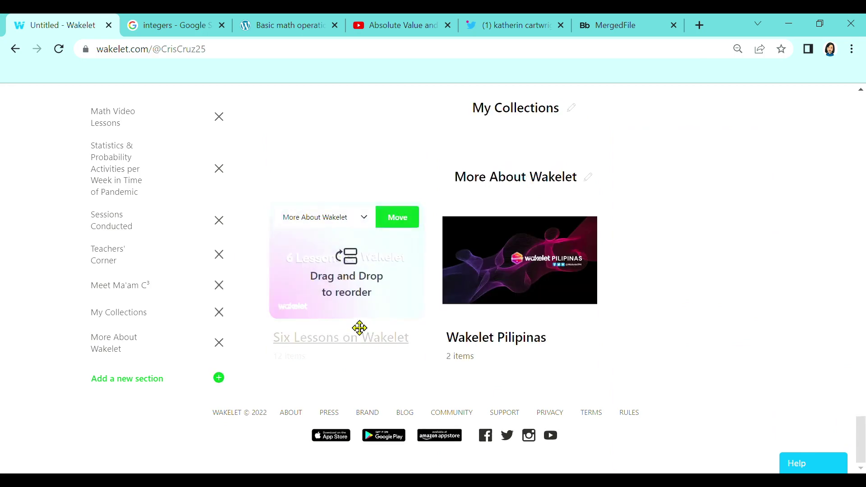
pyautogui.scroll(6, 422, 316)
pyautogui.scroll(1, 421, 309)
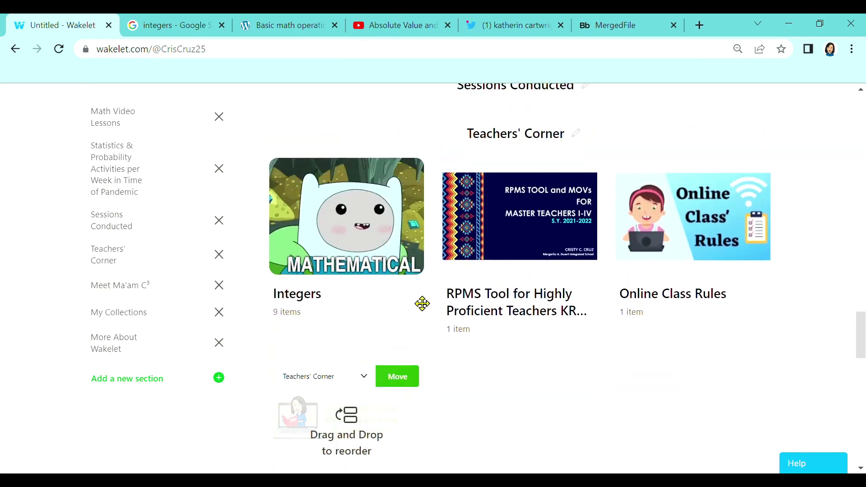
pyautogui.moveTo(529, 160)
pyautogui.moveTo(361, 281)
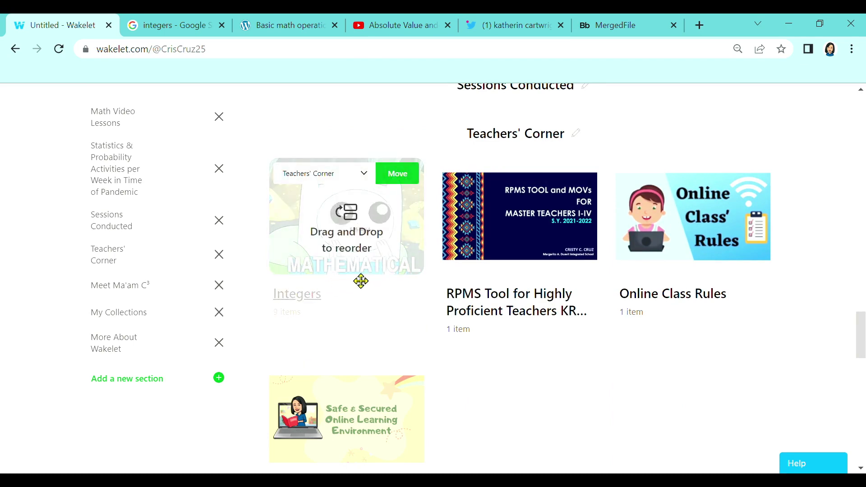
# Save the profile changes and check the Integers collection's placement in the Teachers' Corner section.
pyautogui.scroll(8, 469, 288)
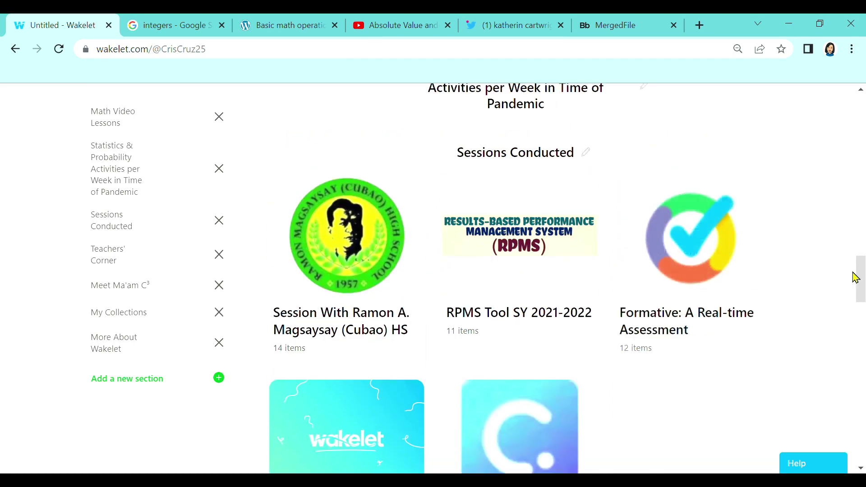
pyautogui.moveTo(857, 277); pyautogui.dragTo(861, 103)
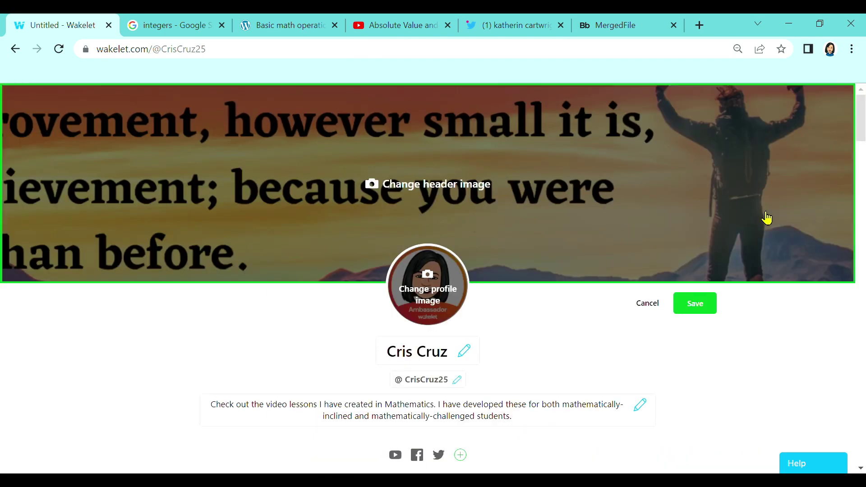
pyautogui.click(703, 307)
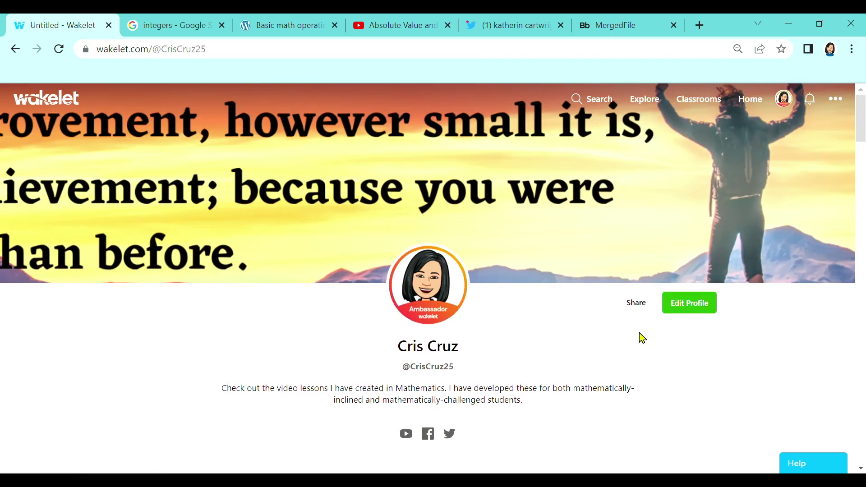
pyautogui.scroll(-14, 620, 394)
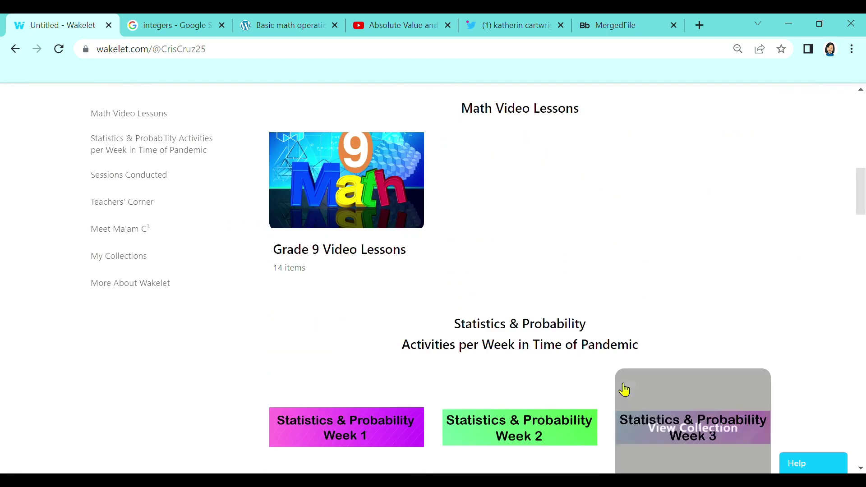
pyautogui.scroll(-3, 623, 388)
pyautogui.scroll(-7, 451, 387)
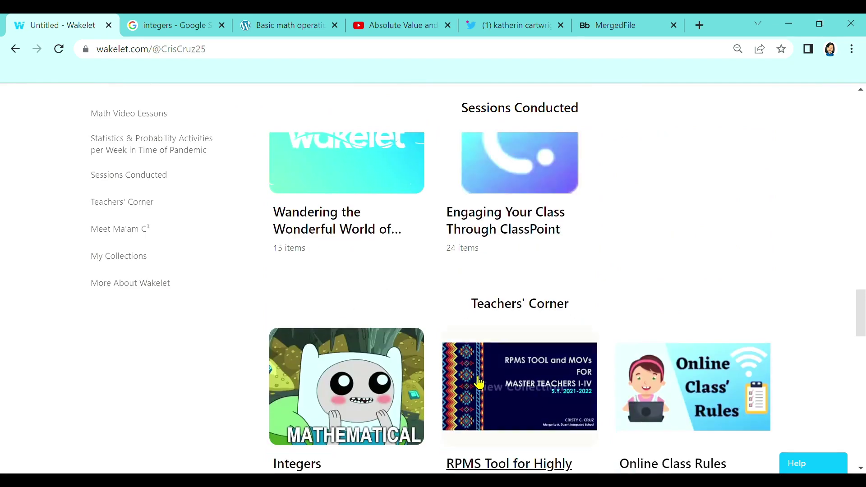